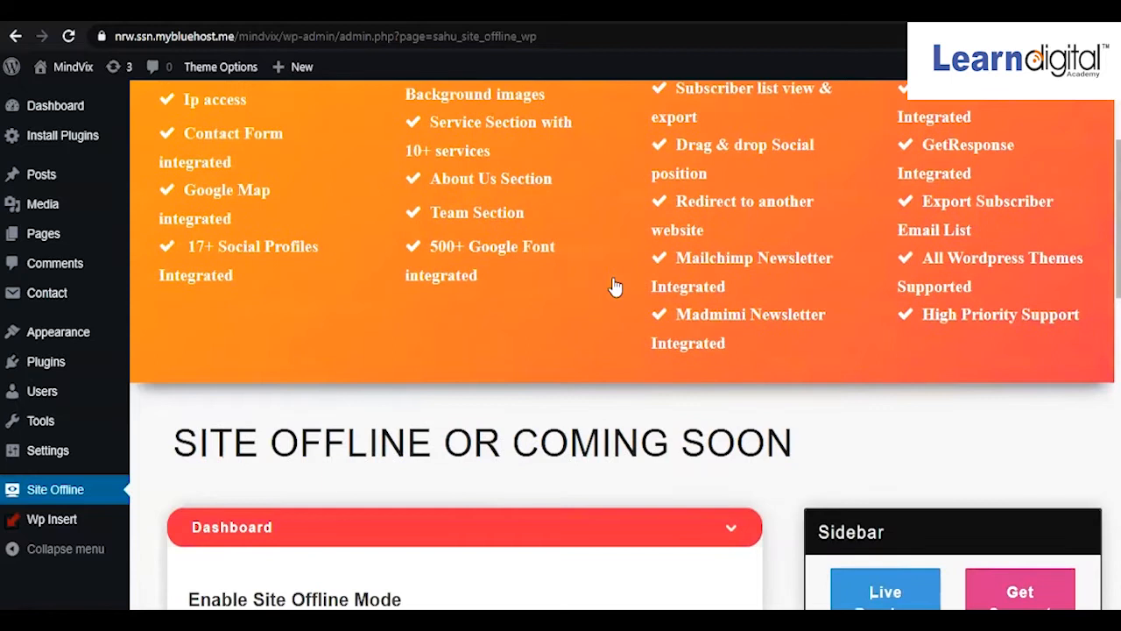
- Enable Site Offline Mode in the plugin's Dashboard section
{"action": "scroll", "coordinate": [615, 287], "scroll_direction": "down", "scroll_amount": 2}
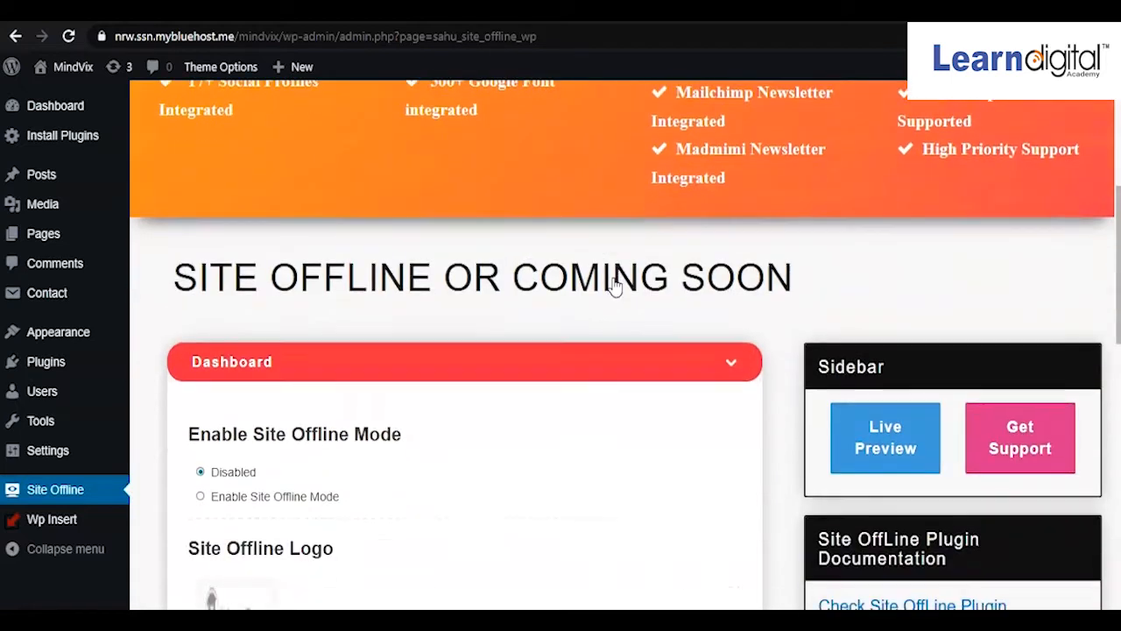
{"action": "scroll", "coordinate": [615, 279], "scroll_direction": "up", "scroll_amount": 5}
{"action": "scroll", "coordinate": [614, 277], "scroll_direction": "down", "scroll_amount": 4}
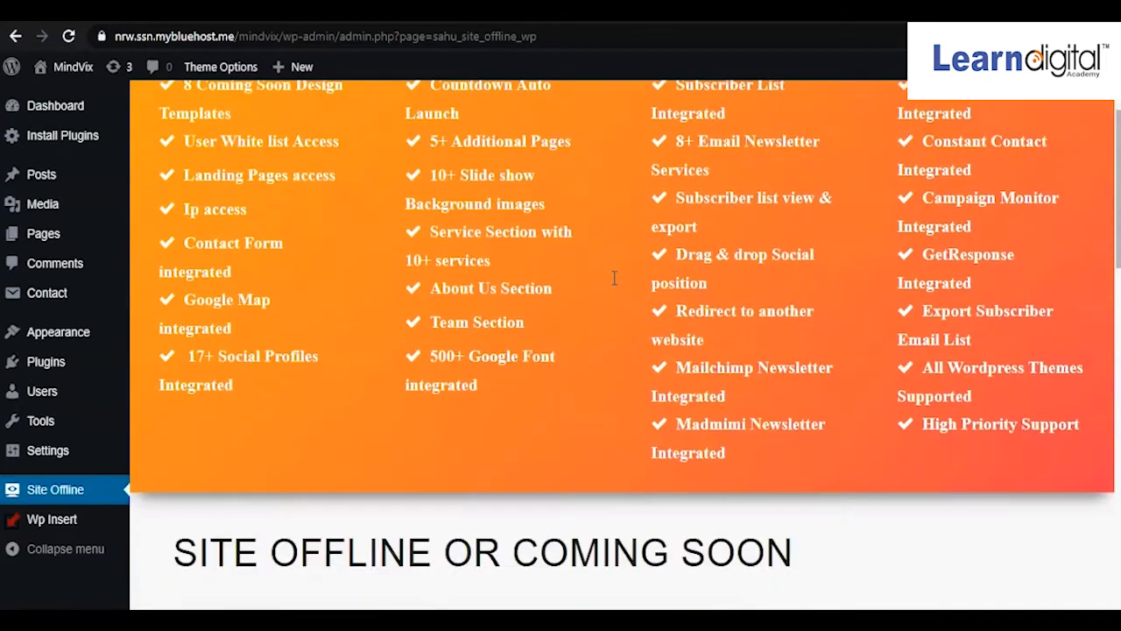
{"action": "scroll", "coordinate": [614, 279], "scroll_direction": "down", "scroll_amount": 2}
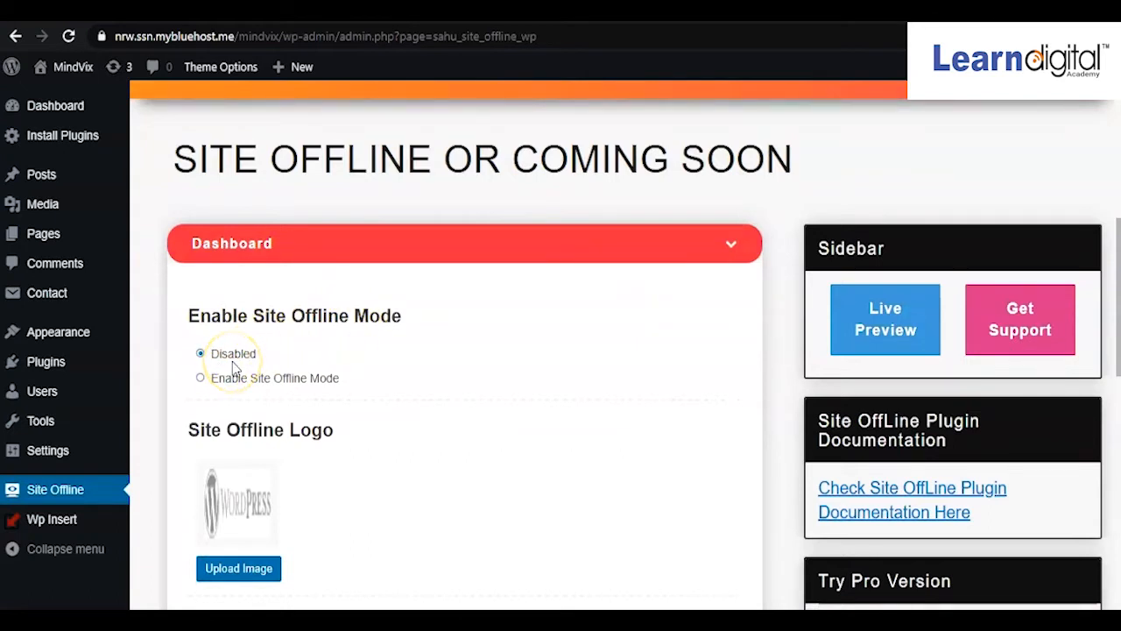
{"action": "left_click", "coordinate": [201, 379]}
- Replace the Site Offline Headline with "Site Under Maintenance"
{"action": "scroll", "coordinate": [344, 450], "scroll_direction": "down", "scroll_amount": 3}
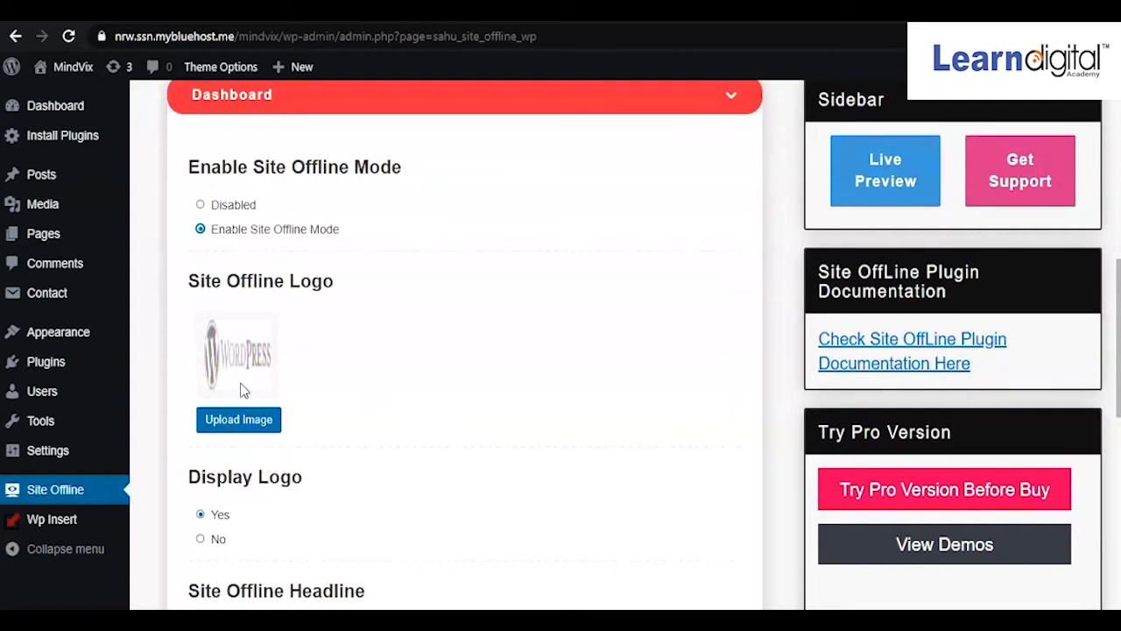
{"action": "scroll", "coordinate": [244, 390], "scroll_direction": "down", "scroll_amount": 2}
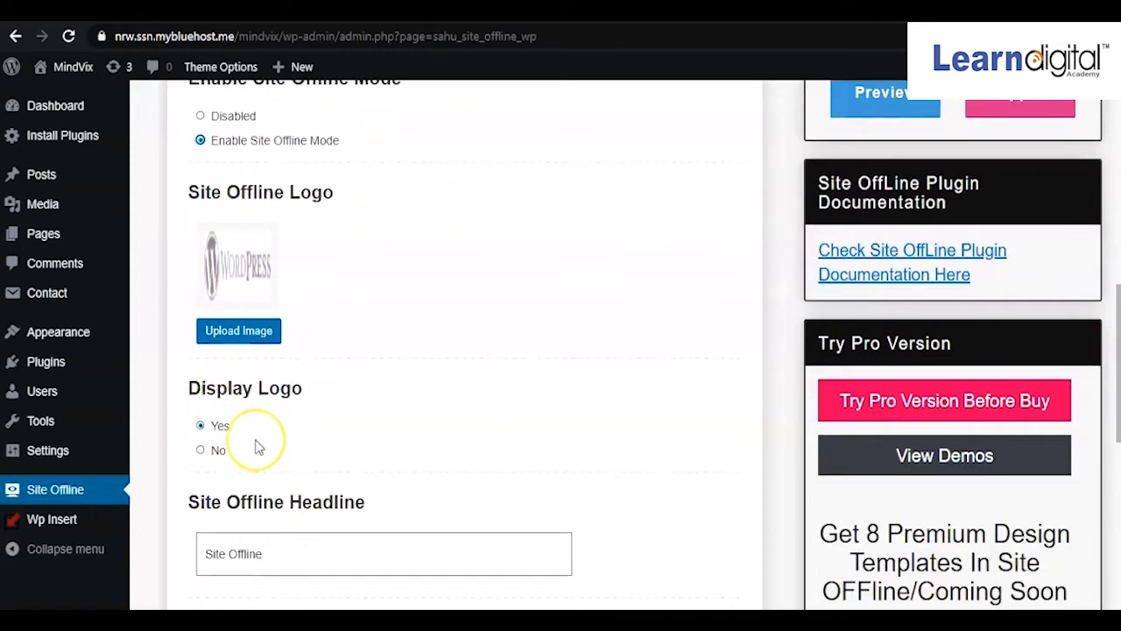
{"action": "scroll", "coordinate": [259, 446], "scroll_direction": "down", "scroll_amount": 3}
{"action": "scroll", "coordinate": [259, 447], "scroll_direction": "up", "scroll_amount": 3}
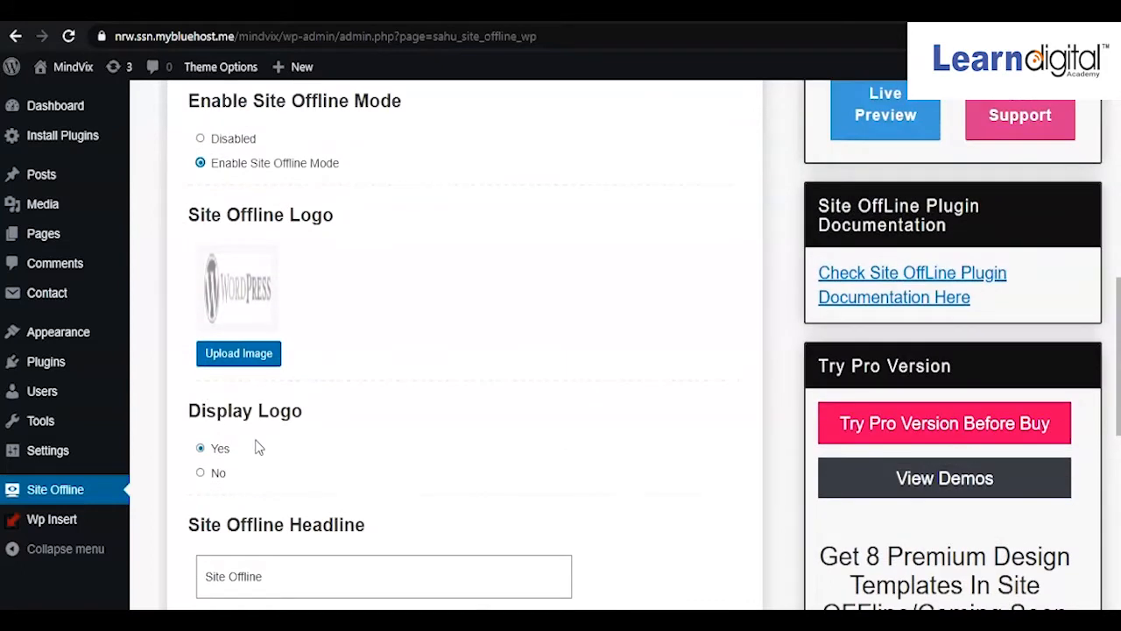
{"action": "scroll", "coordinate": [258, 447], "scroll_direction": "down", "scroll_amount": 3}
{"action": "left_click", "coordinate": [268, 417]}
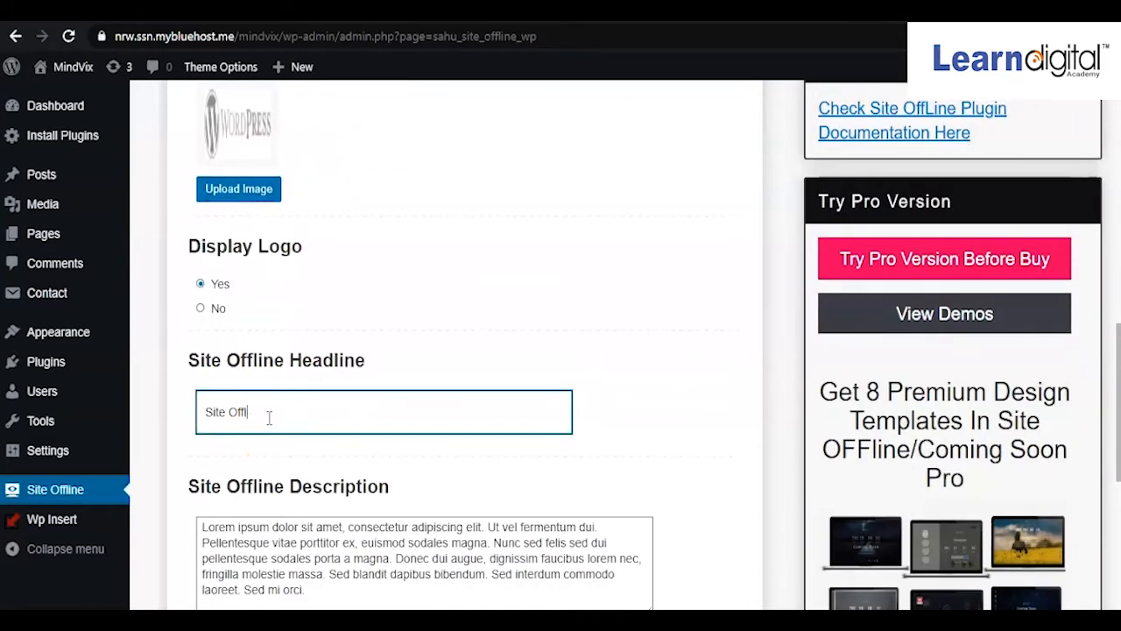
{"action": "key", "text": "BackSpace"}
{"action": "key", "text": "BackSpace"}
{"action": "key", "text": "BackSpace"}
{"action": "key", "text": "BackSpace"}
{"action": "key", "text": "BackSpace"}
{"action": "key", "text": "BackSpace"}
{"action": "key", "text": "BackSpace"}
{"action": "key", "text": "BackSpace"}
{"action": "key", "text": "BackSpace"}
{"action": "type", "text": "Site"}
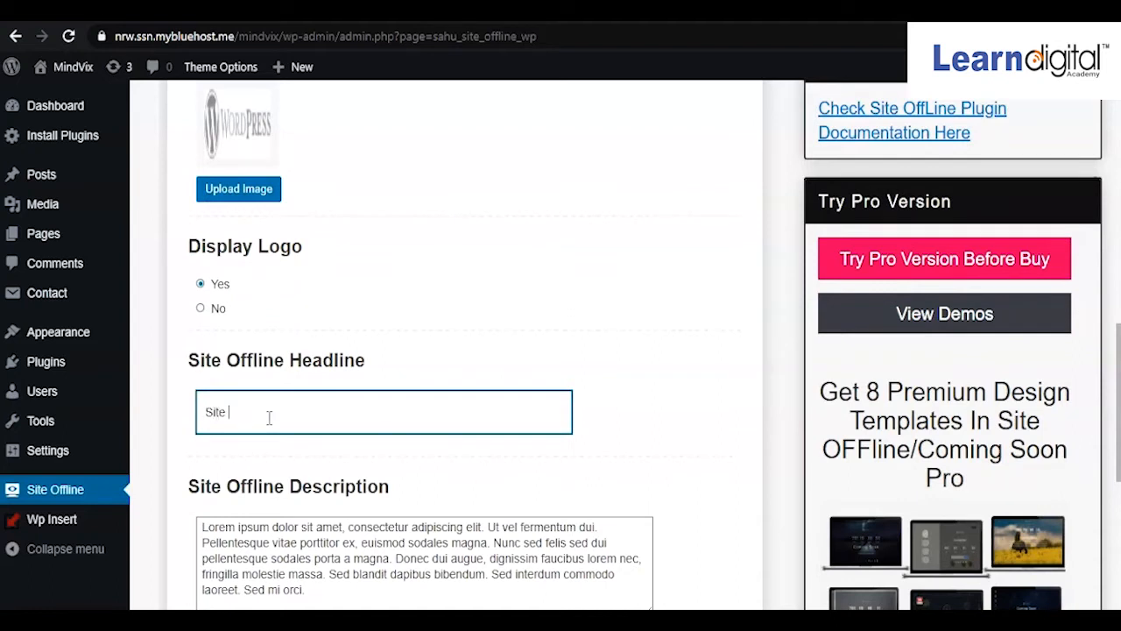
{"action": "type", "text": " Under Maintenance"}
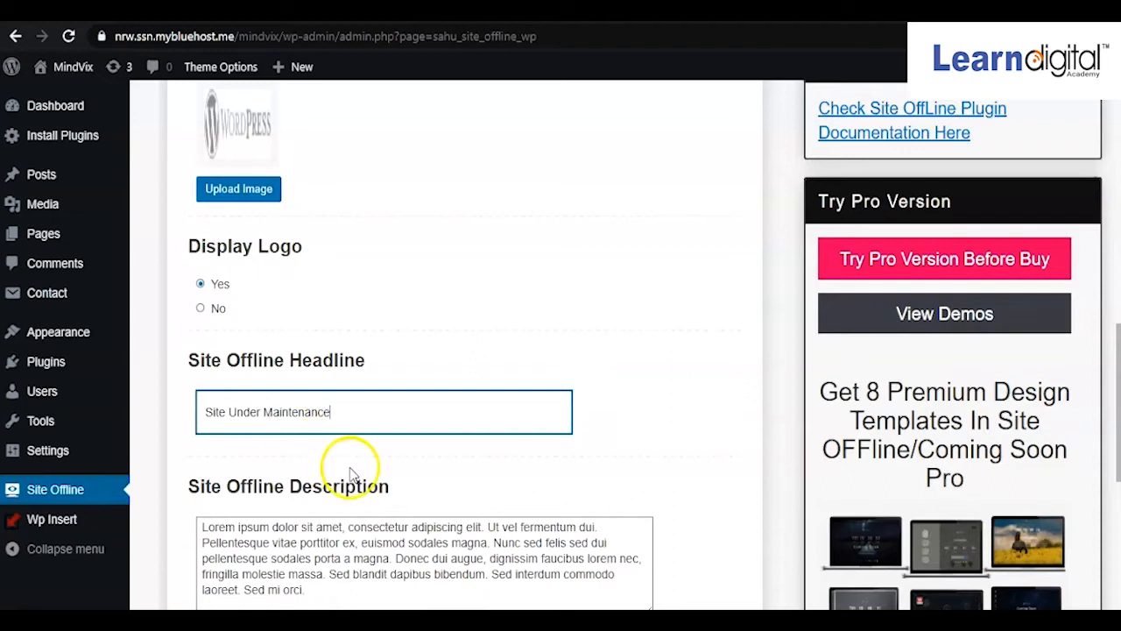
- Replace the Site Offline Description with "We will be live very soon" and save the Dashboard section's settings
{"action": "scroll", "coordinate": [350, 465], "scroll_direction": "down", "scroll_amount": 2}
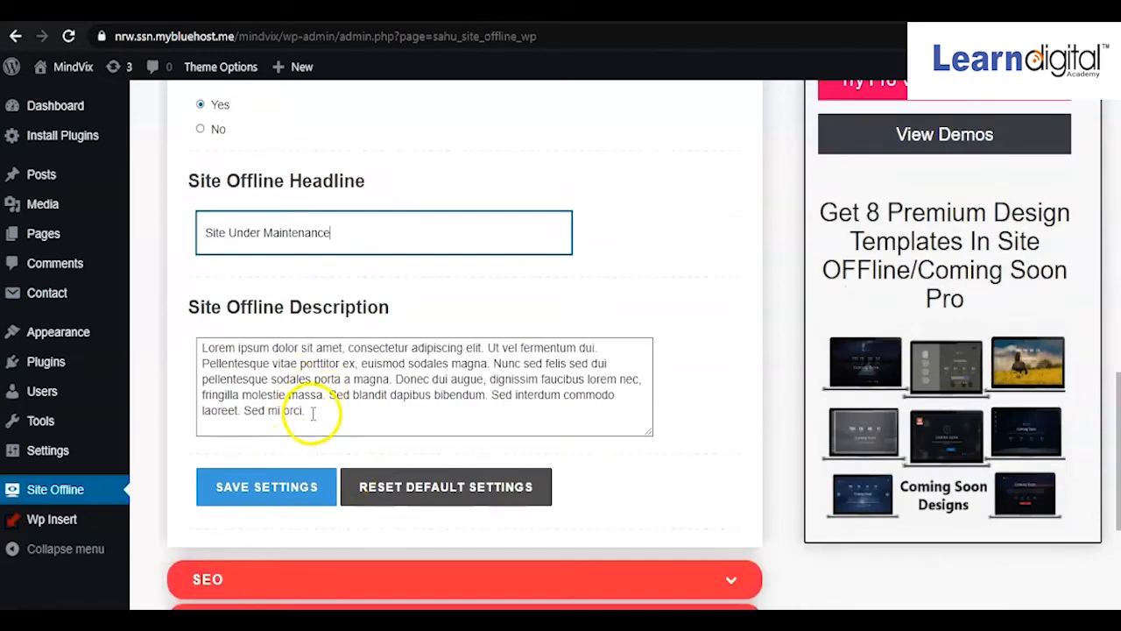
{"action": "left_click_drag", "start_coordinate": [313, 414], "coordinate": [189, 348]}
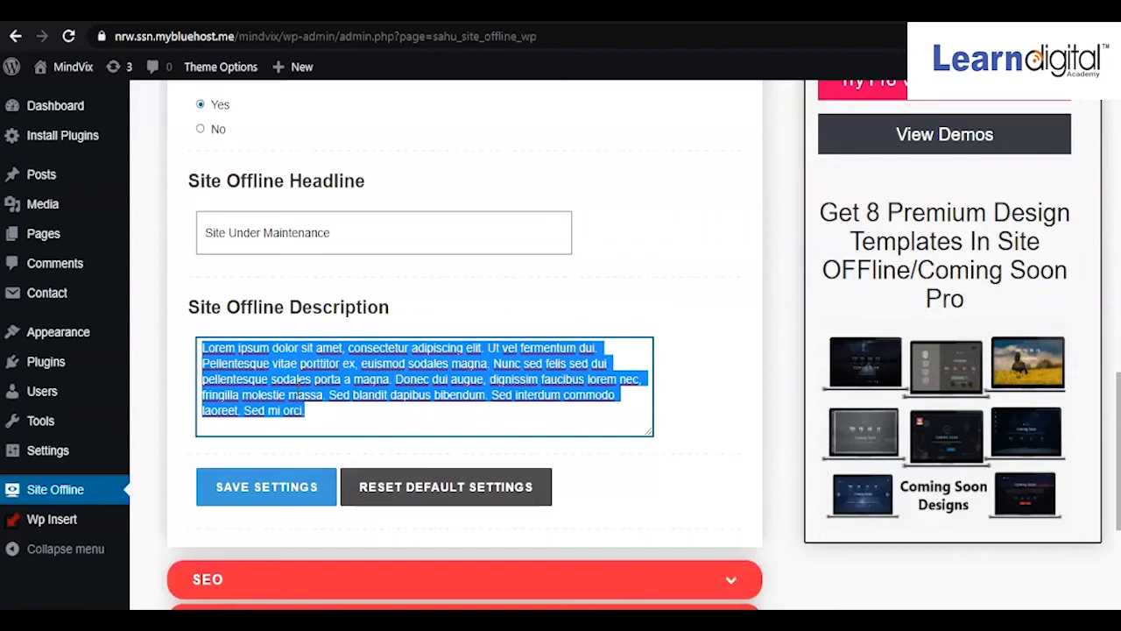
{"action": "type", "text": "We will be live very soon"}
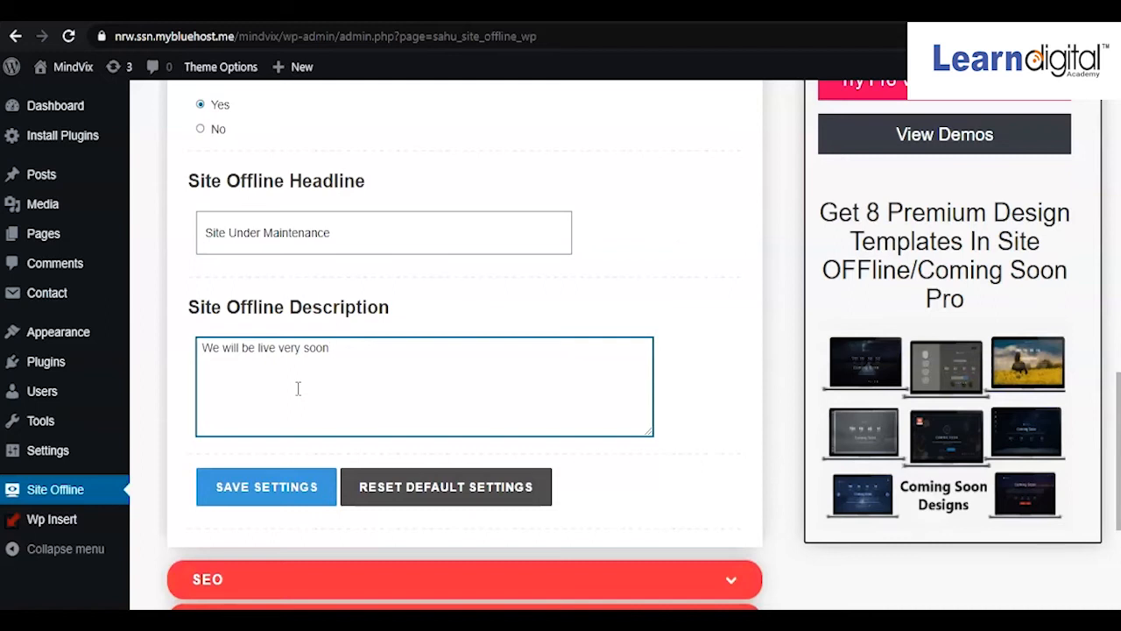
{"action": "left_click", "coordinate": [381, 376]}
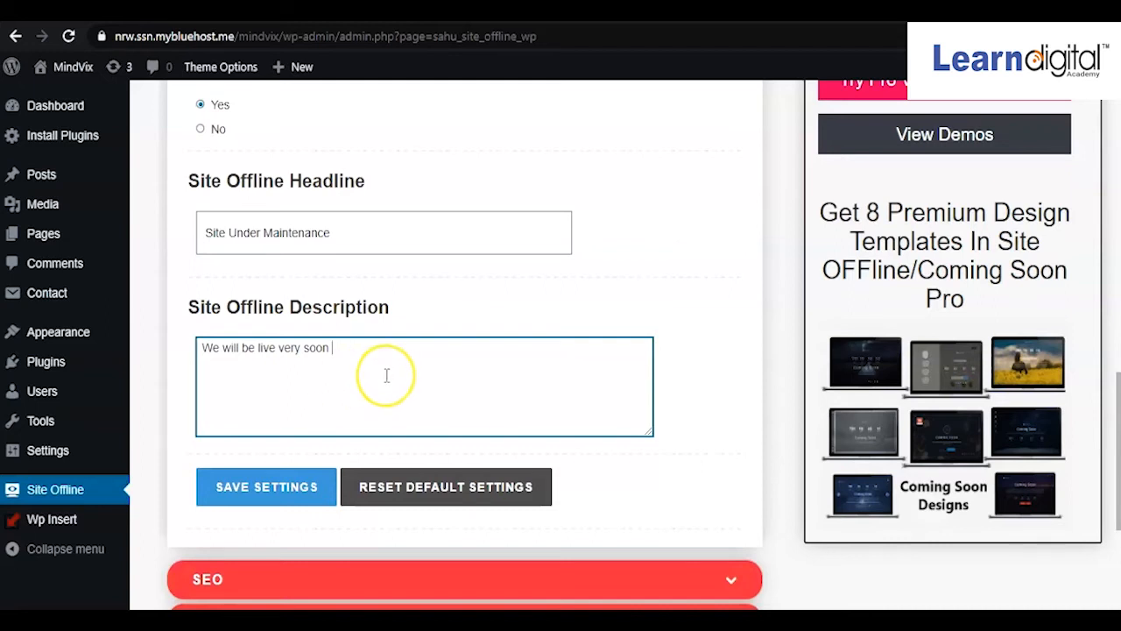
{"action": "left_click", "coordinate": [366, 423]}
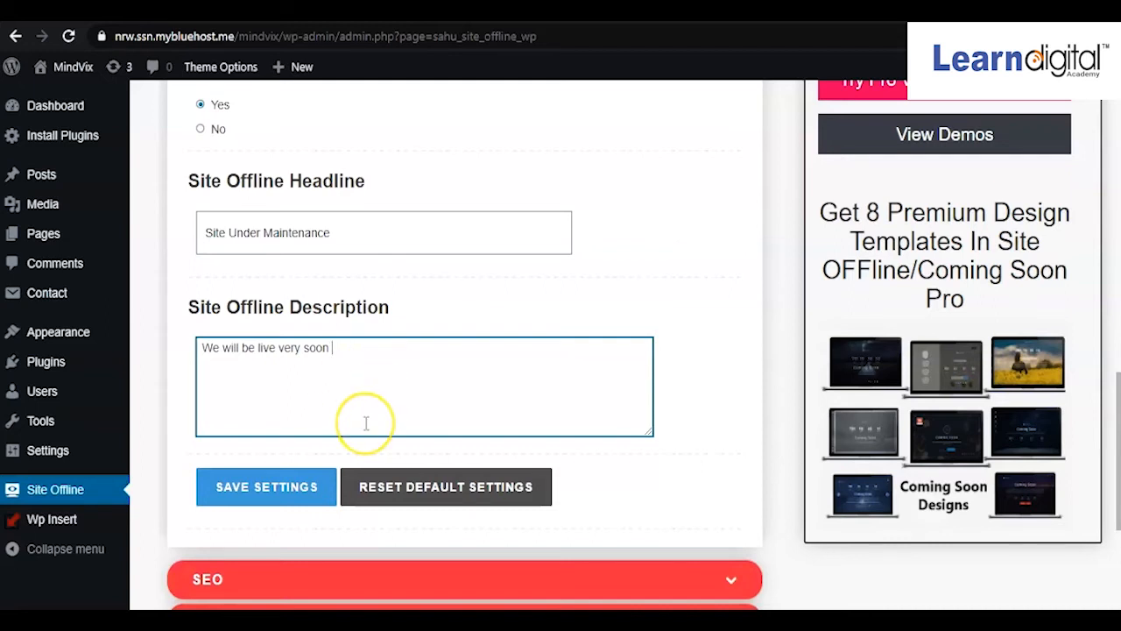
{"action": "scroll", "coordinate": [366, 423], "scroll_direction": "down", "scroll_amount": 3}
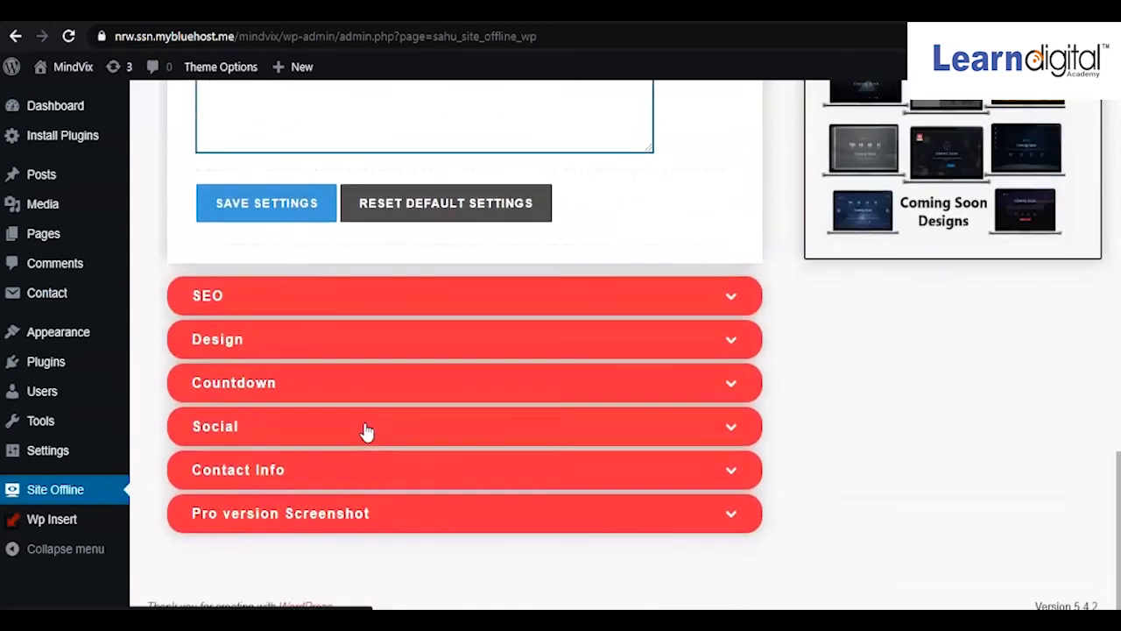
{"action": "scroll", "coordinate": [366, 430], "scroll_direction": "up", "scroll_amount": 2}
{"action": "left_click", "coordinate": [267, 372]}
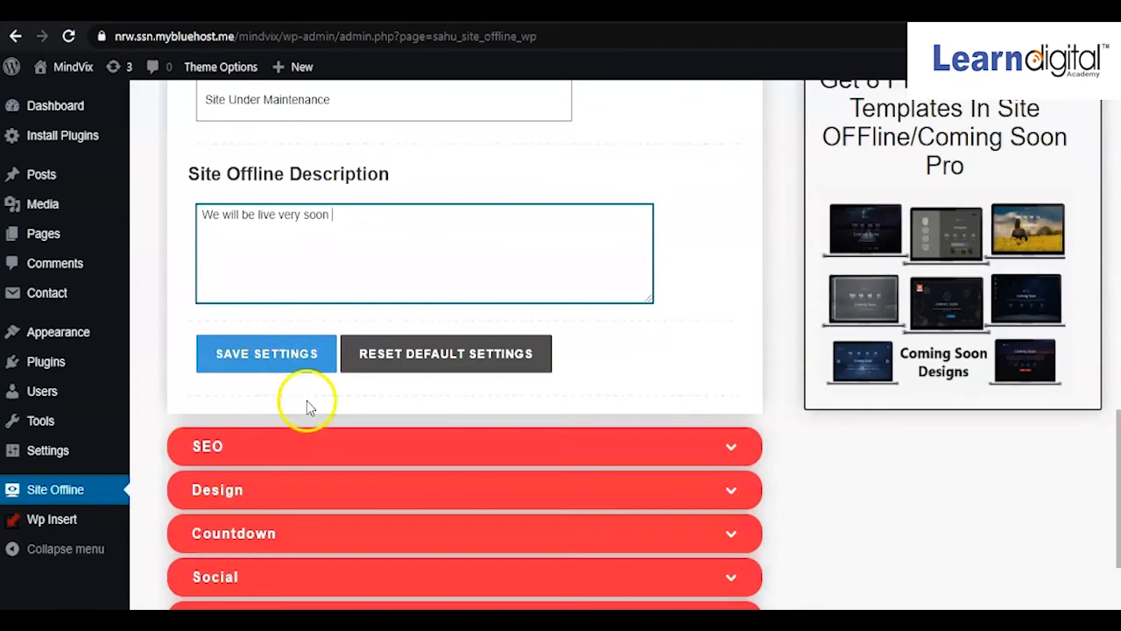
- Examine the Design section's background, color, font size, font family and custom CSS options, and collapse the Design and Dashboard sections
{"action": "scroll", "coordinate": [307, 406], "scroll_direction": "down", "scroll_amount": 1}
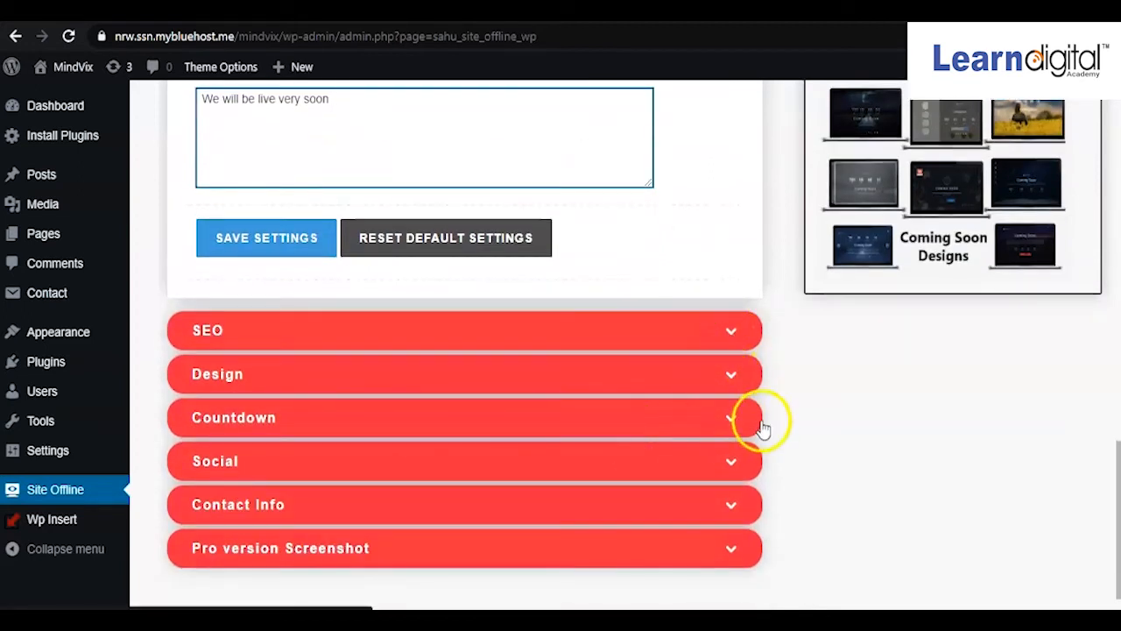
{"action": "left_click", "coordinate": [730, 378]}
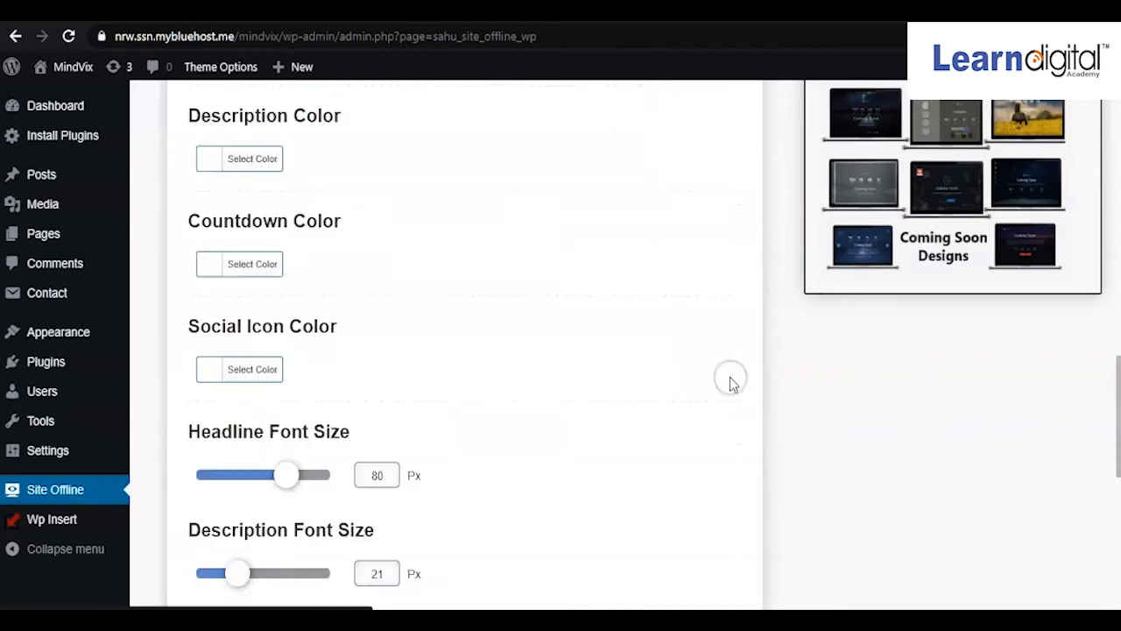
{"action": "scroll", "coordinate": [383, 398], "scroll_direction": "down", "scroll_amount": 1}
{"action": "scroll", "coordinate": [383, 400], "scroll_direction": "down", "scroll_amount": 2}
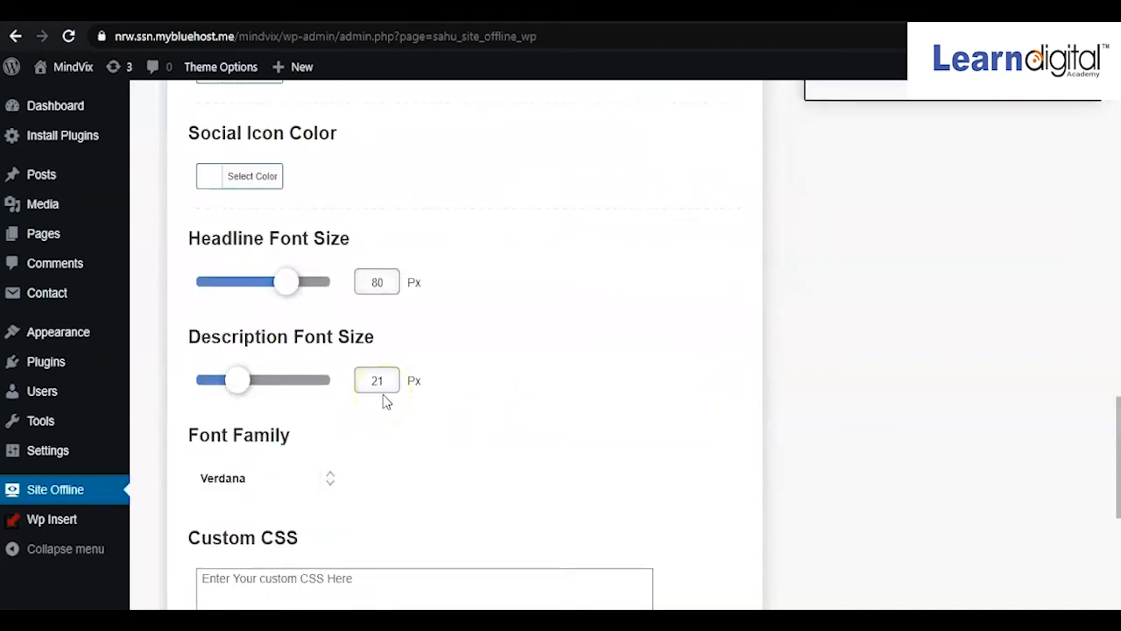
{"action": "scroll", "coordinate": [383, 400], "scroll_direction": "down", "scroll_amount": 2}
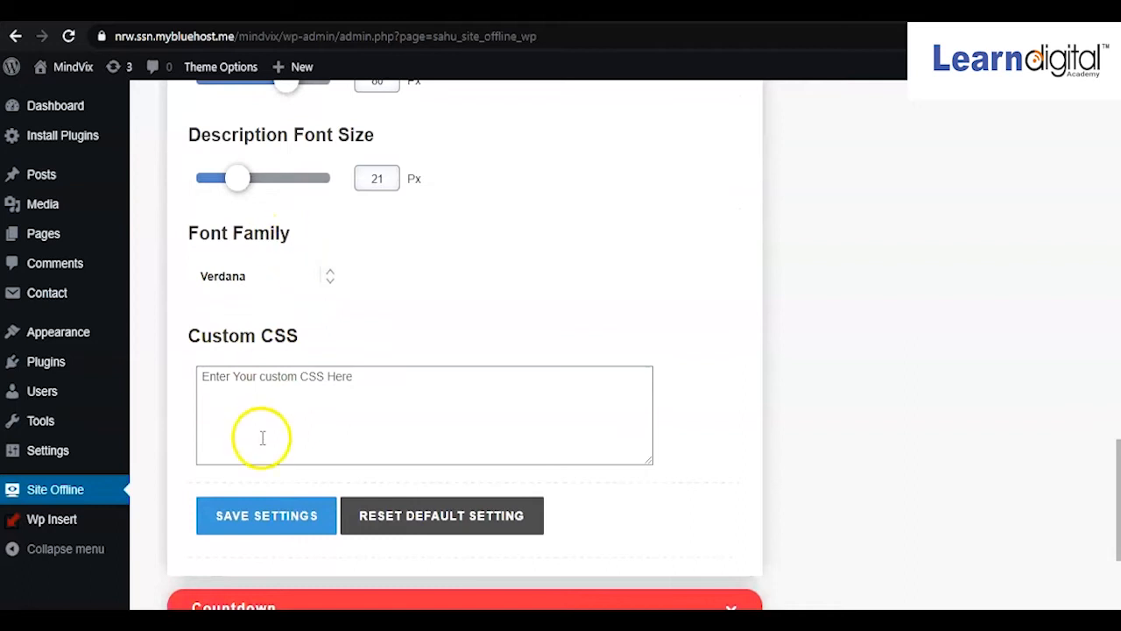
{"action": "scroll", "coordinate": [293, 376], "scroll_direction": "up", "scroll_amount": 3}
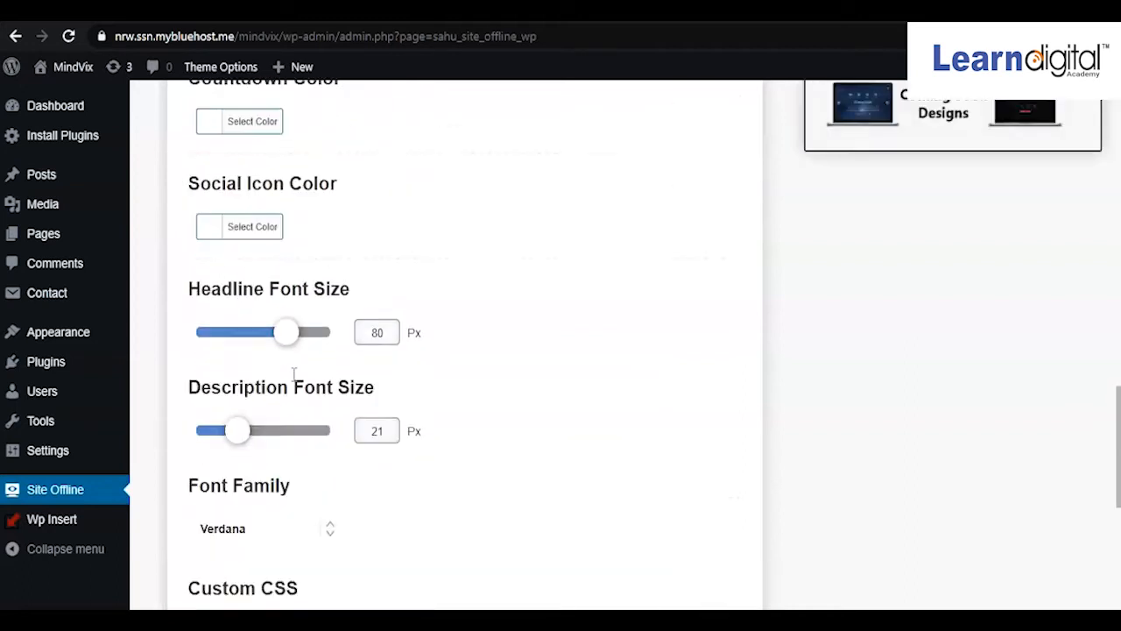
{"action": "scroll", "coordinate": [294, 375], "scroll_direction": "up", "scroll_amount": 3}
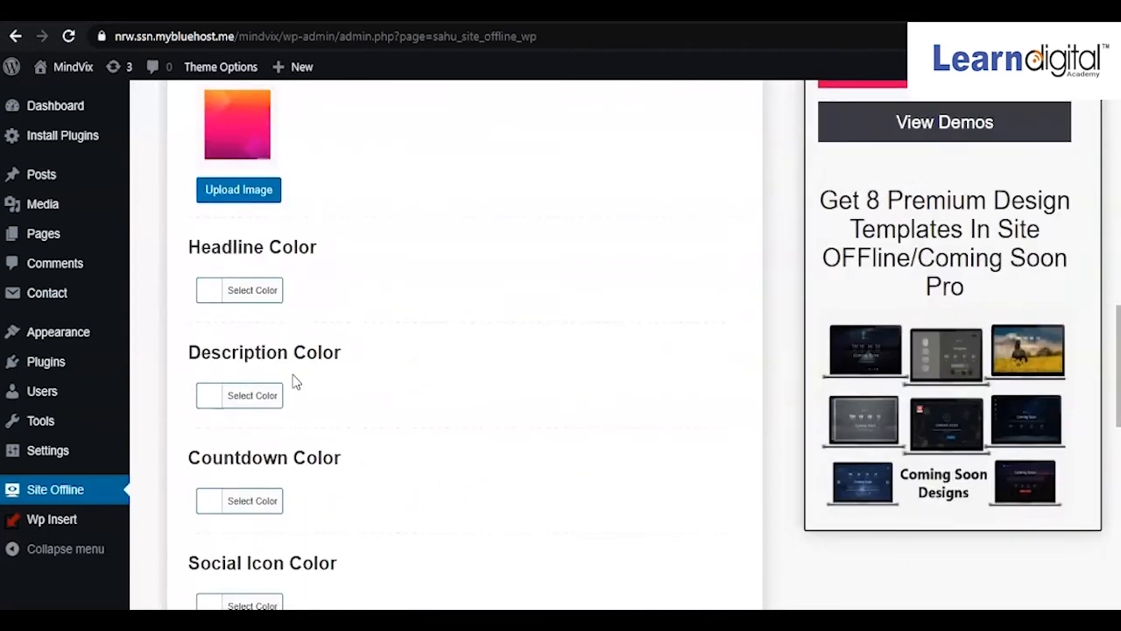
{"action": "scroll", "coordinate": [294, 382], "scroll_direction": "up", "scroll_amount": 2}
{"action": "left_click", "coordinate": [252, 287]}
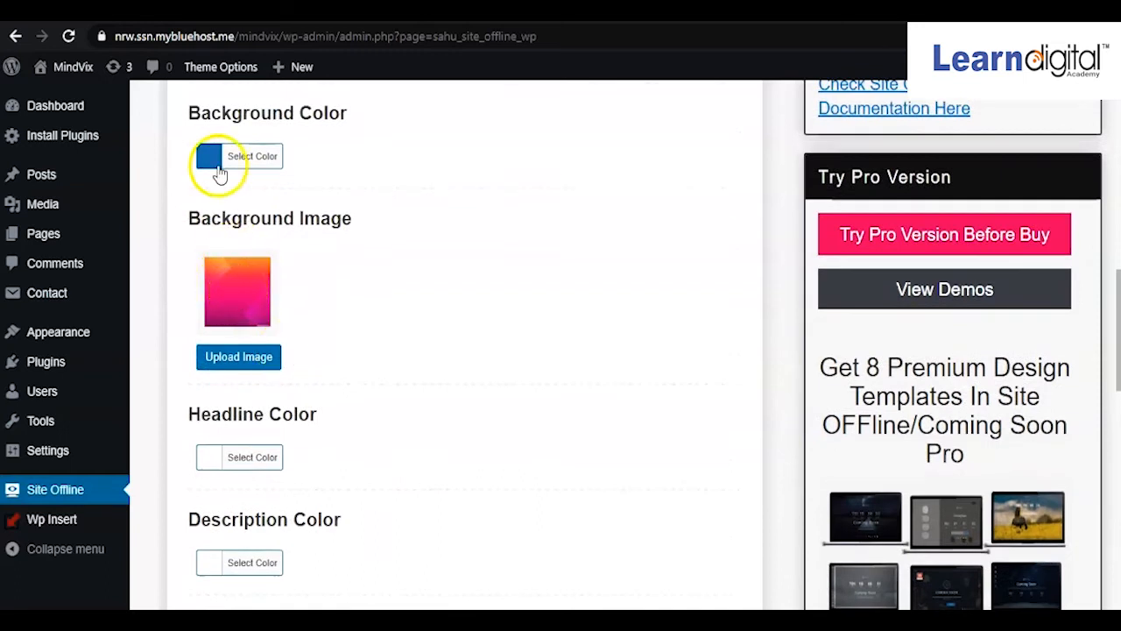
{"action": "scroll", "coordinate": [358, 293], "scroll_direction": "up", "scroll_amount": 3}
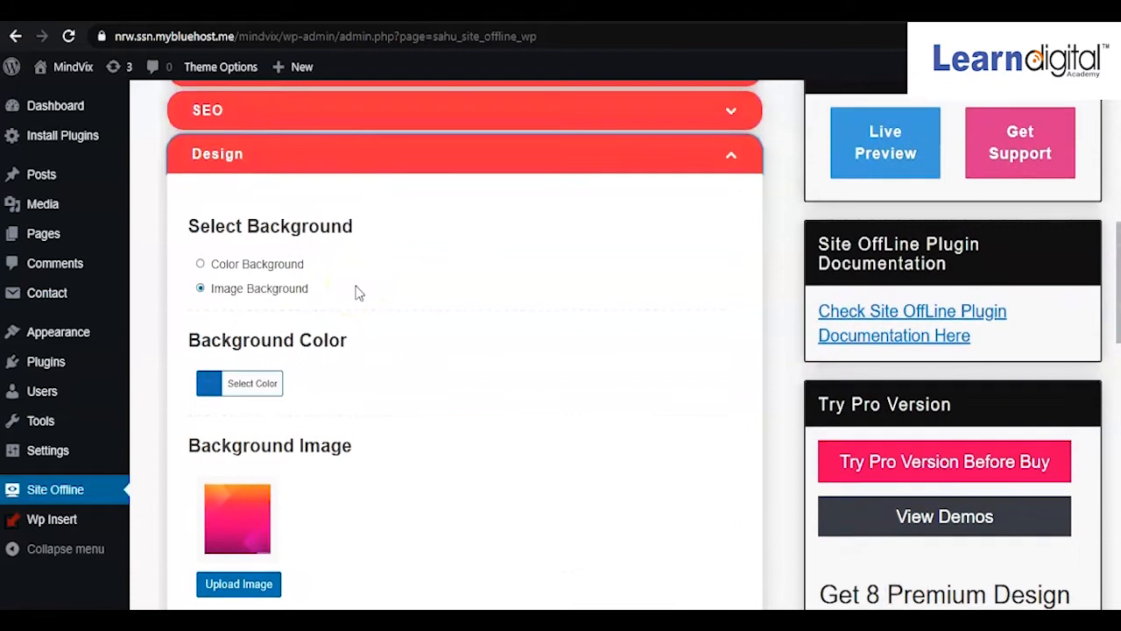
{"action": "scroll", "coordinate": [359, 293], "scroll_direction": "up", "scroll_amount": 2}
{"action": "left_click", "coordinate": [727, 321]}
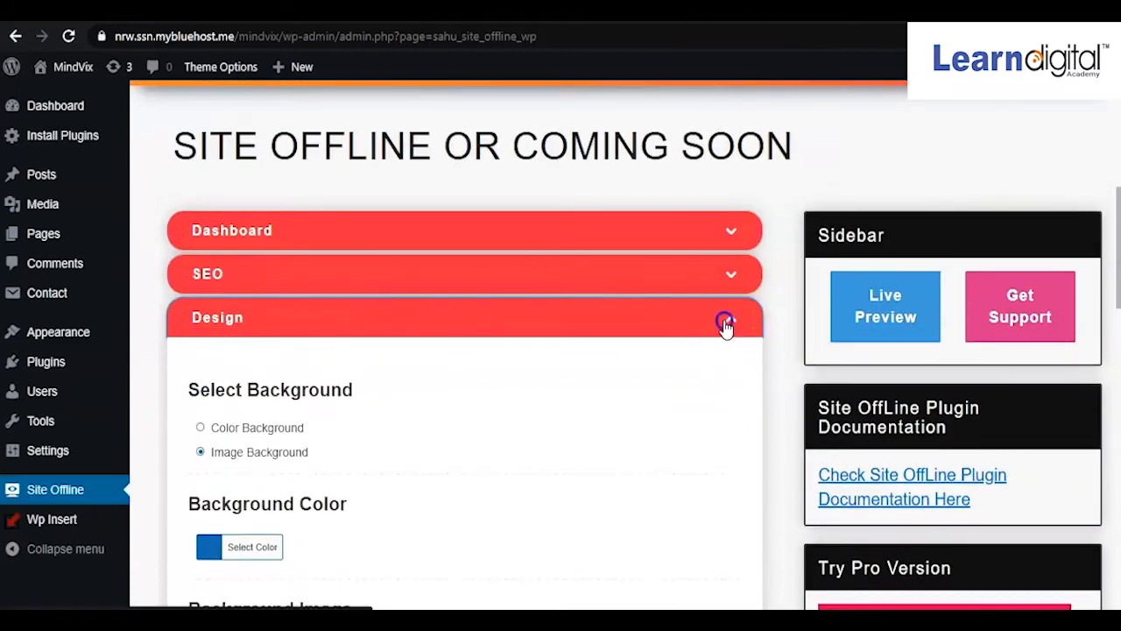
{"action": "left_click", "coordinate": [732, 235]}
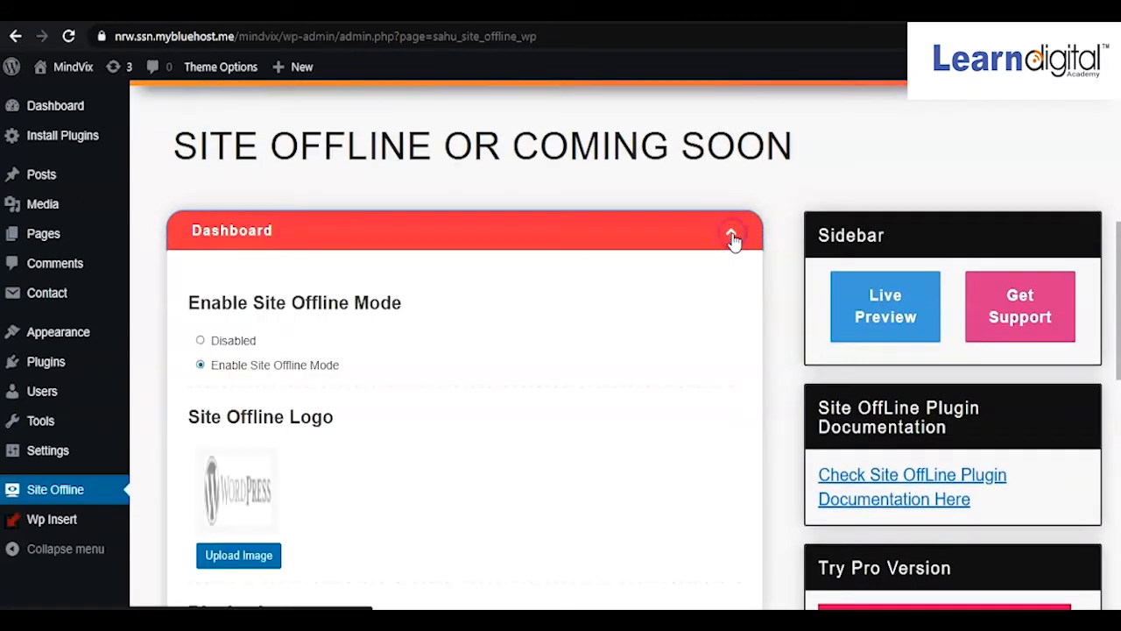
{"action": "left_click", "coordinate": [732, 237]}
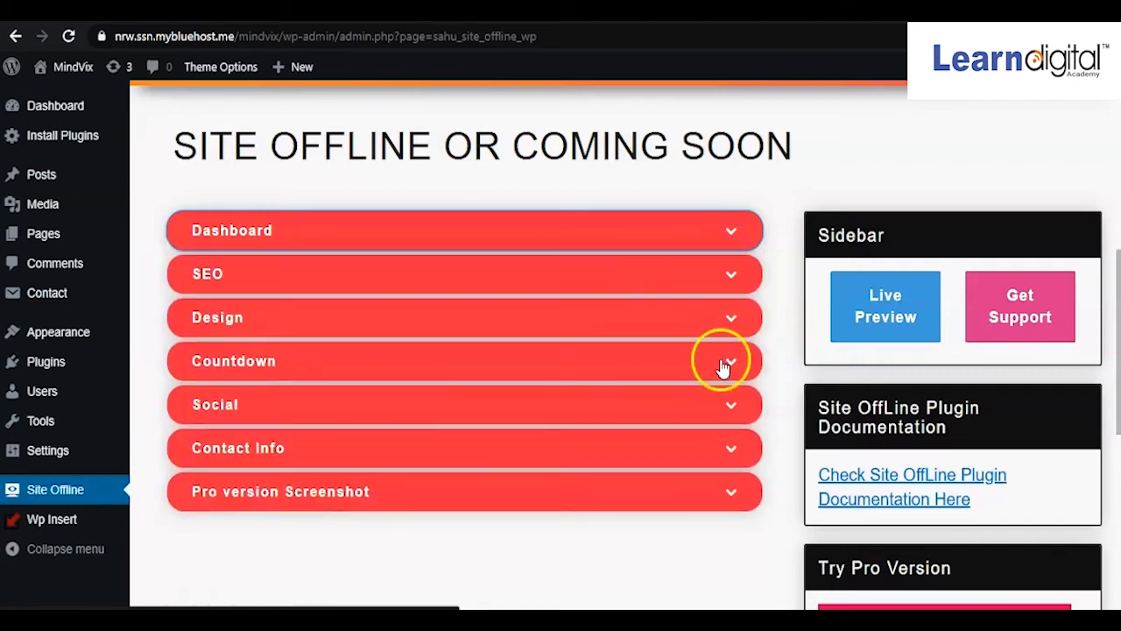
- Examine the SEO section's favicon, title, description and analytics script fields, and collapse the section
{"action": "left_click", "coordinate": [731, 279]}
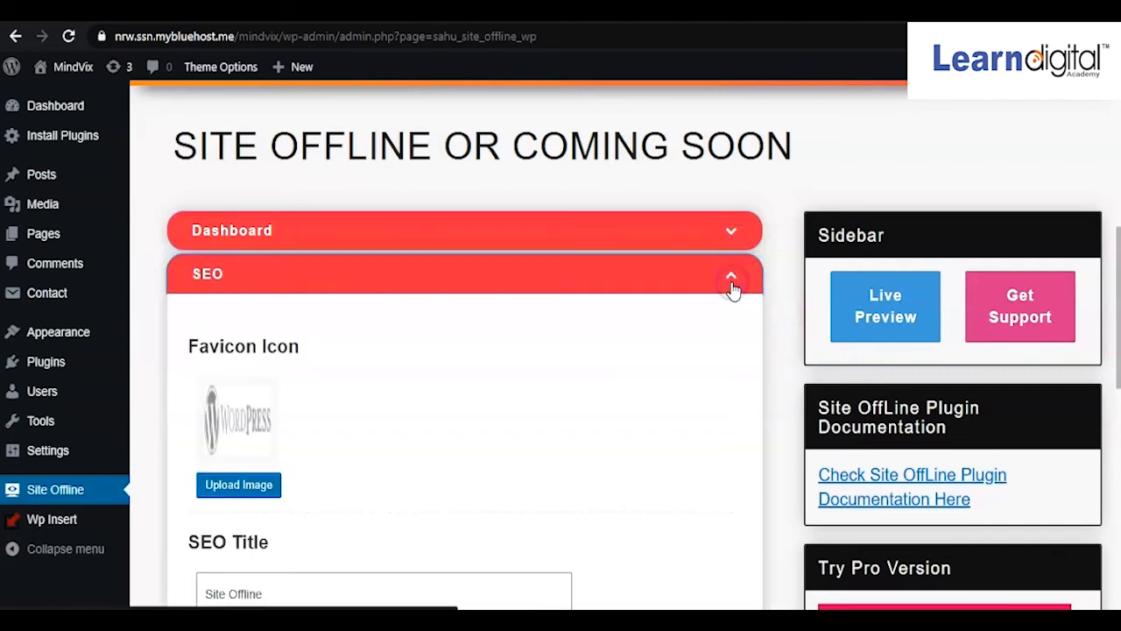
{"action": "scroll", "coordinate": [541, 409], "scroll_direction": "down", "scroll_amount": 2}
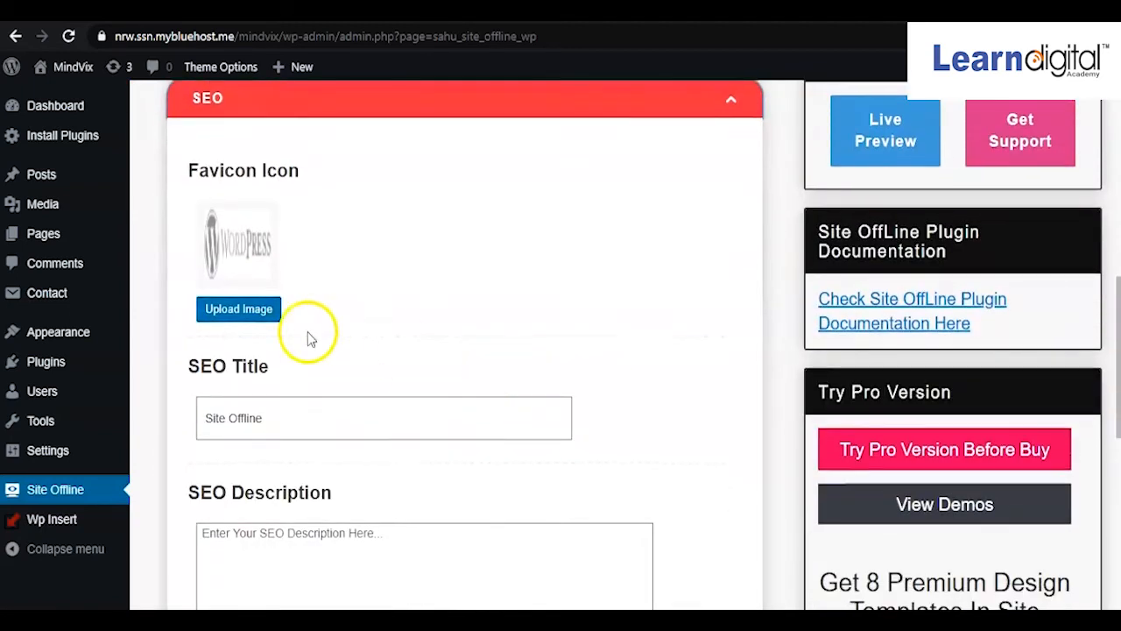
{"action": "scroll", "coordinate": [300, 304], "scroll_direction": "down", "scroll_amount": 2}
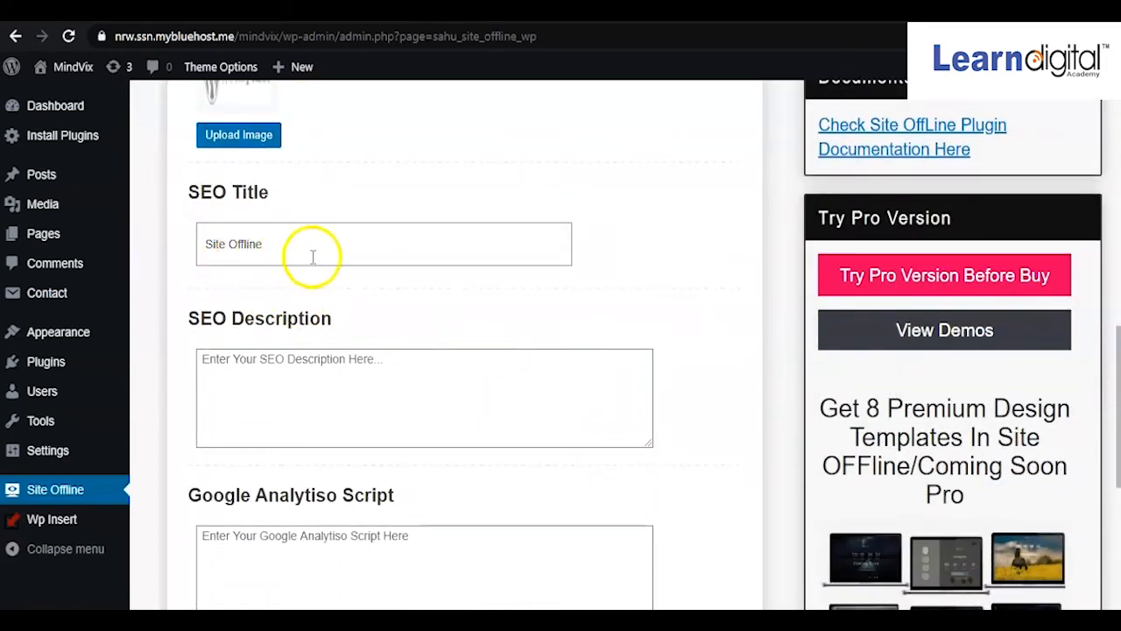
{"action": "scroll", "coordinate": [313, 256], "scroll_direction": "up", "scroll_amount": 2}
{"action": "scroll", "coordinate": [312, 257], "scroll_direction": "up", "scroll_amount": 2}
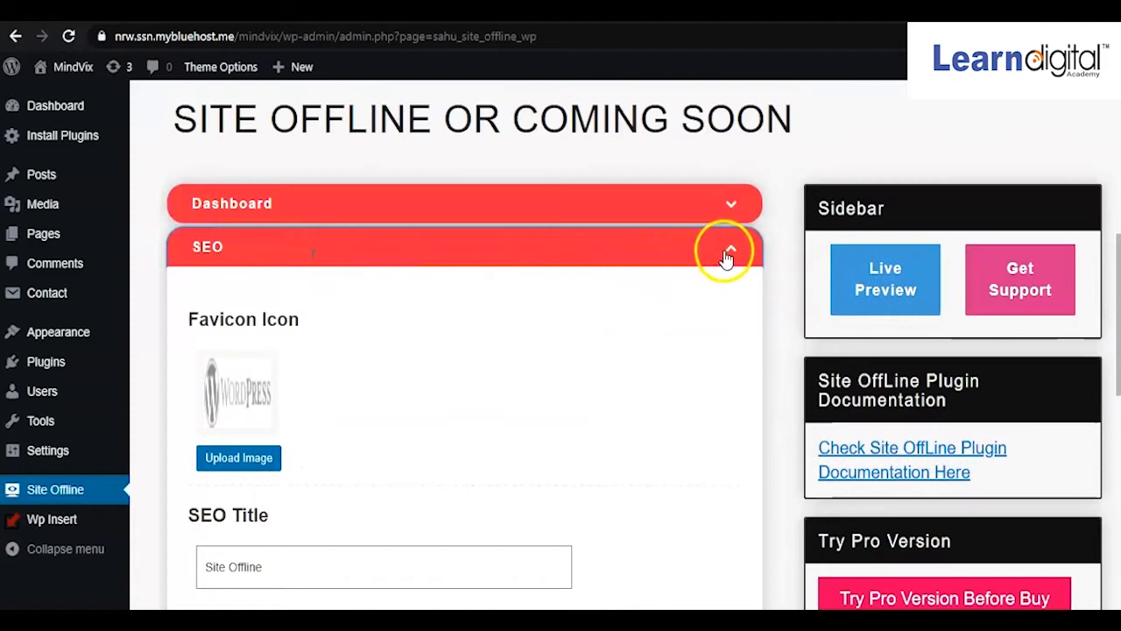
{"action": "left_click", "coordinate": [726, 254]}
- Expand the Countdown section and examine its enable option and end date
{"action": "scroll", "coordinate": [625, 345], "scroll_direction": "down", "scroll_amount": 1}
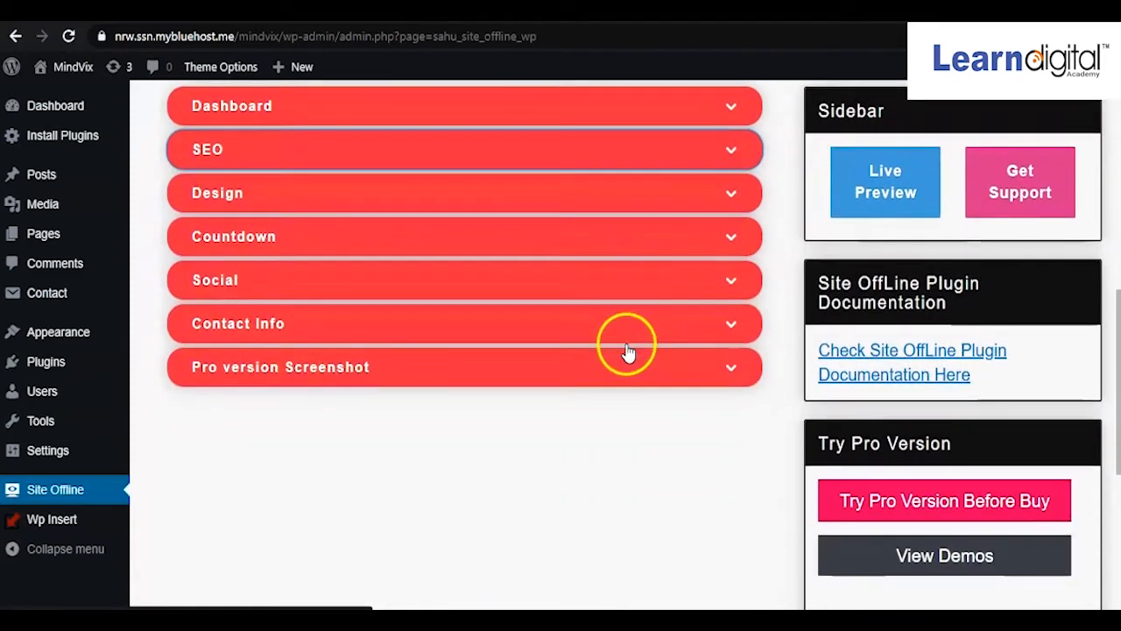
{"action": "left_click", "coordinate": [732, 237]}
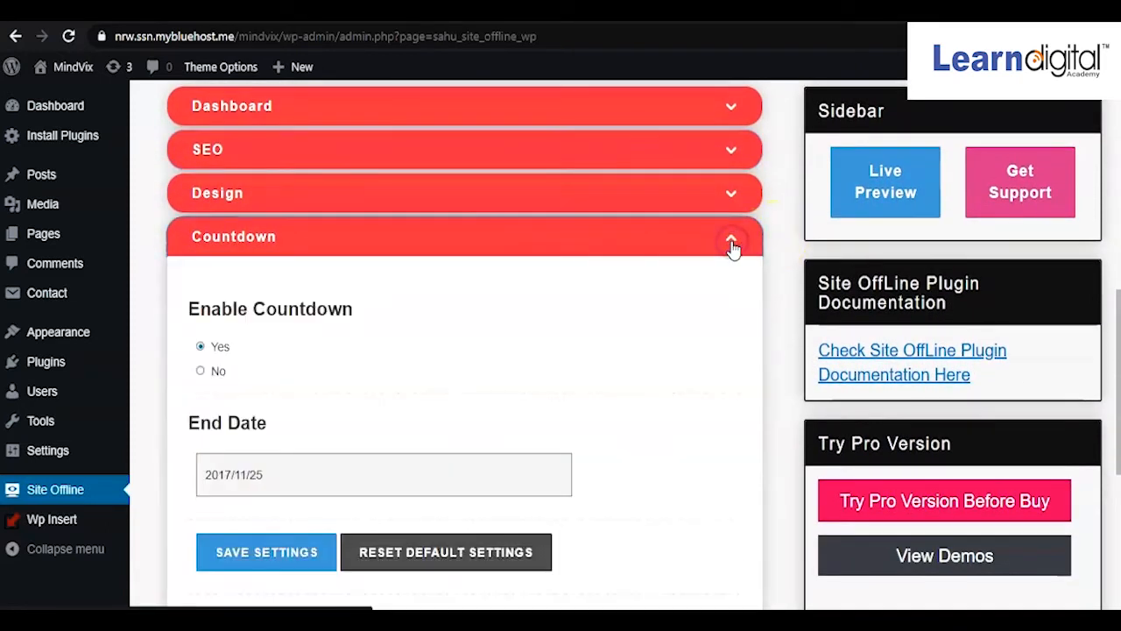
{"action": "scroll", "coordinate": [466, 373], "scroll_direction": "down", "scroll_amount": 1}
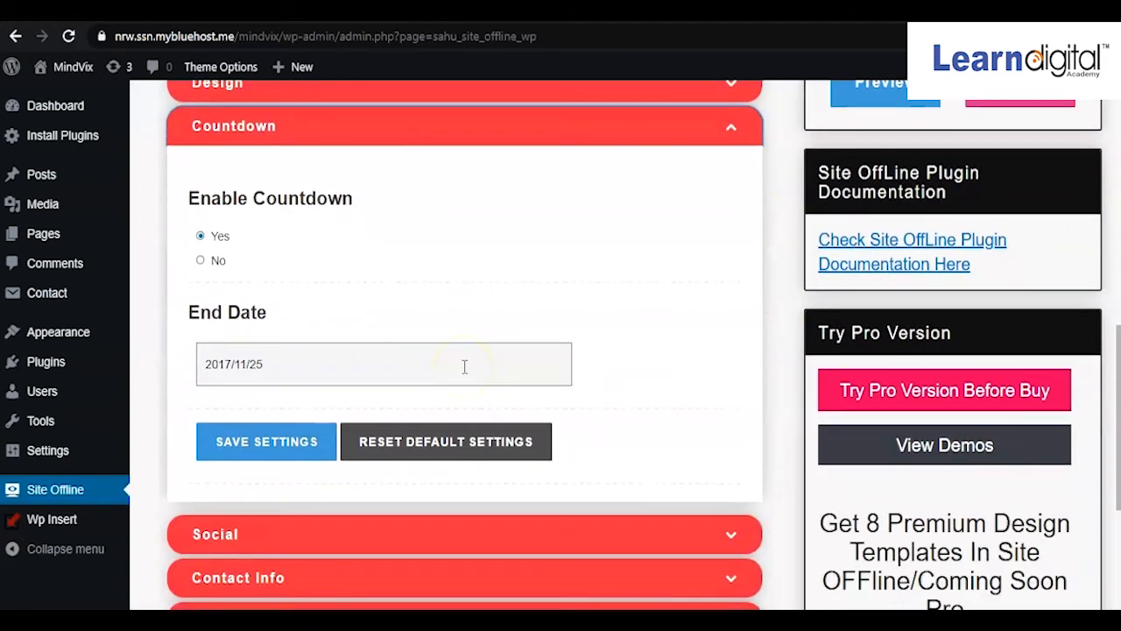
{"action": "scroll", "coordinate": [327, 405], "scroll_direction": "down", "scroll_amount": 1}
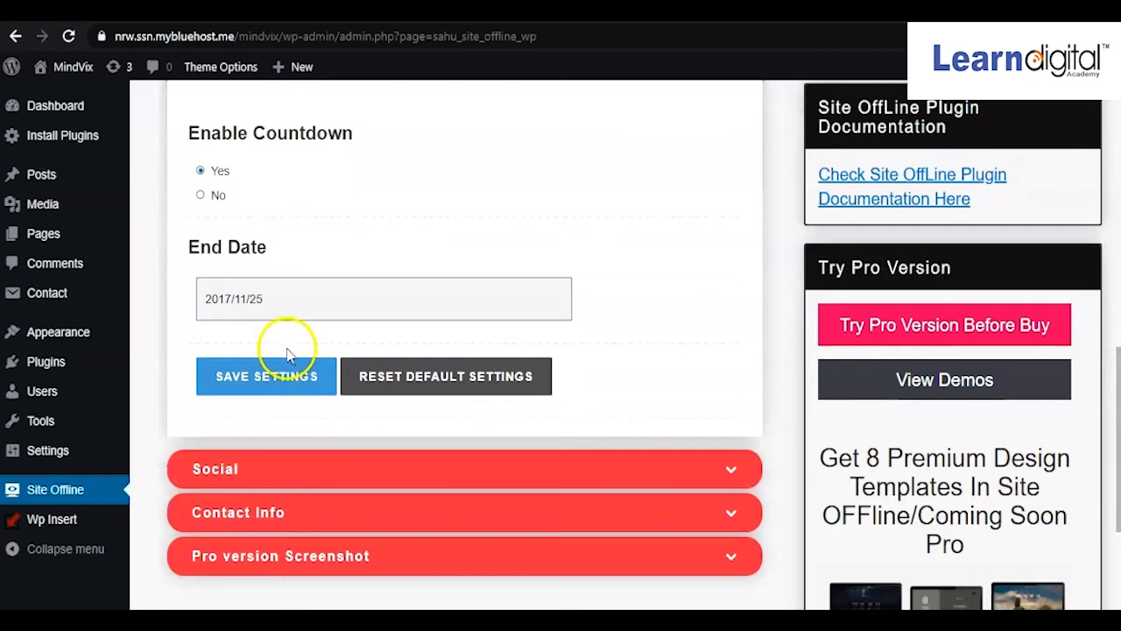
- Set the countdown's end date to 2020/06/28 and save the Countdown section's settings
{"action": "left_click", "coordinate": [282, 308]}
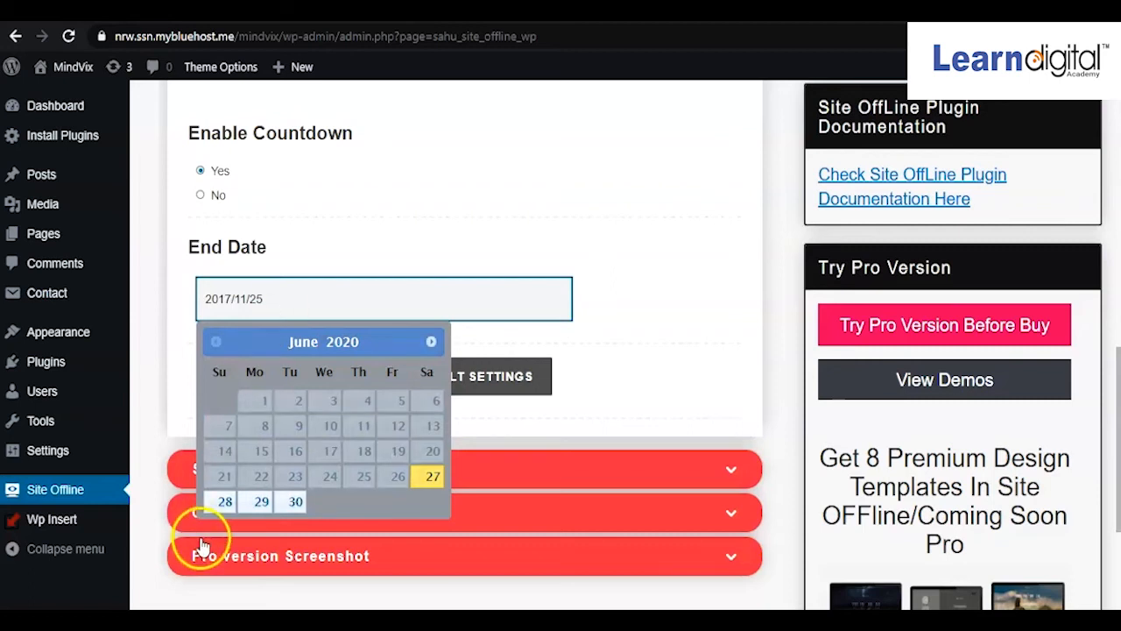
{"action": "left_click", "coordinate": [225, 502]}
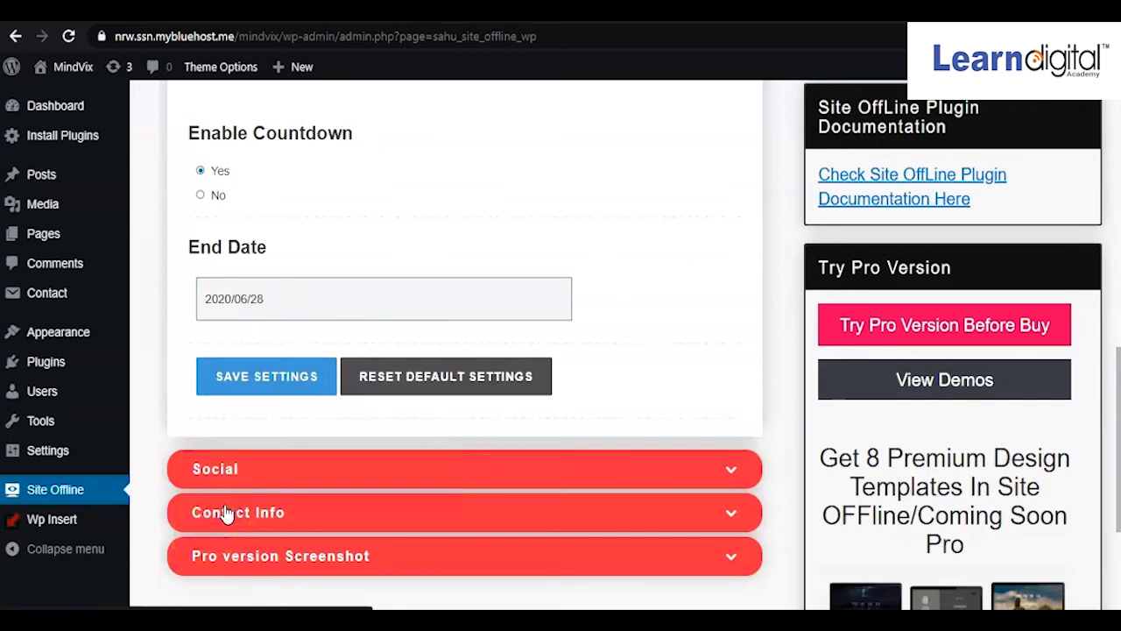
{"action": "scroll", "coordinate": [393, 410], "scroll_direction": "down", "scroll_amount": 1}
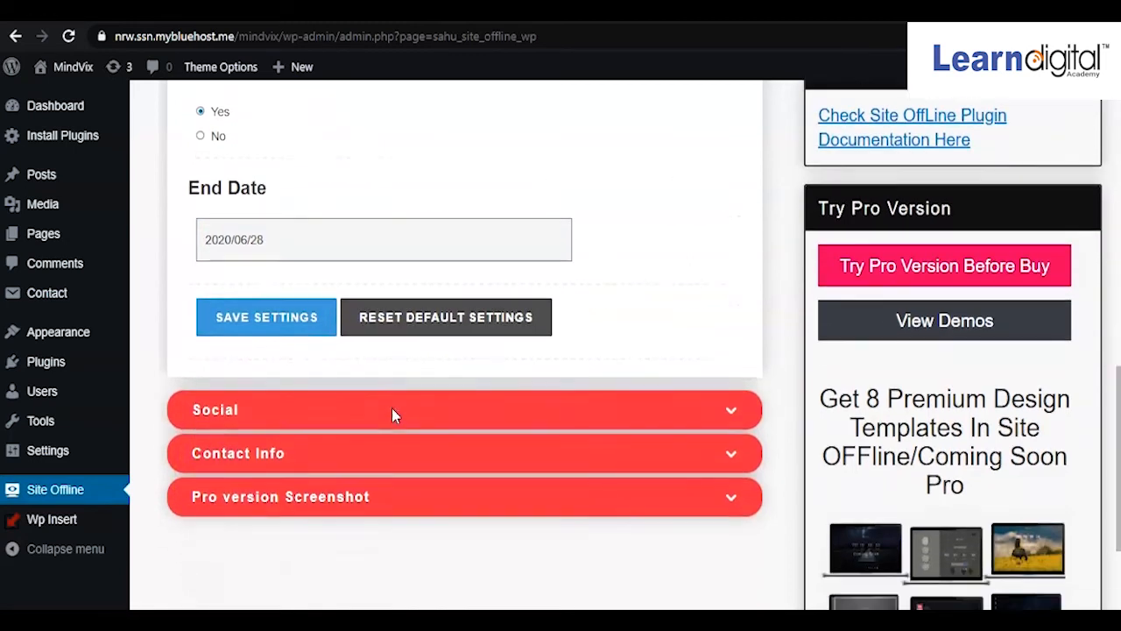
{"action": "left_click", "coordinate": [298, 333]}
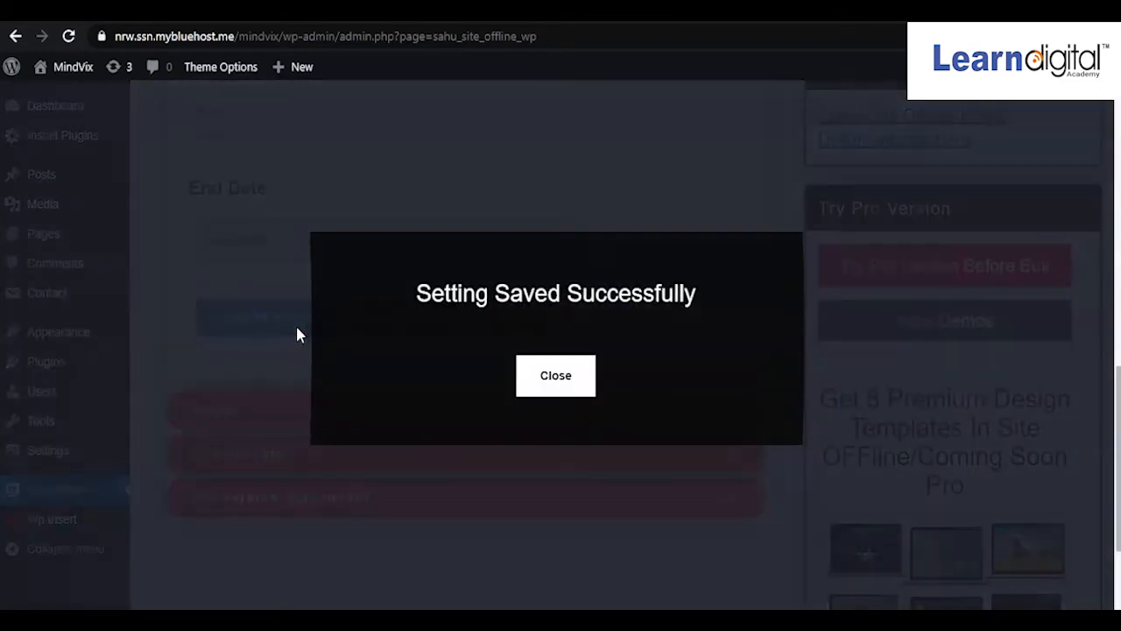
{"action": "left_click", "coordinate": [552, 378]}
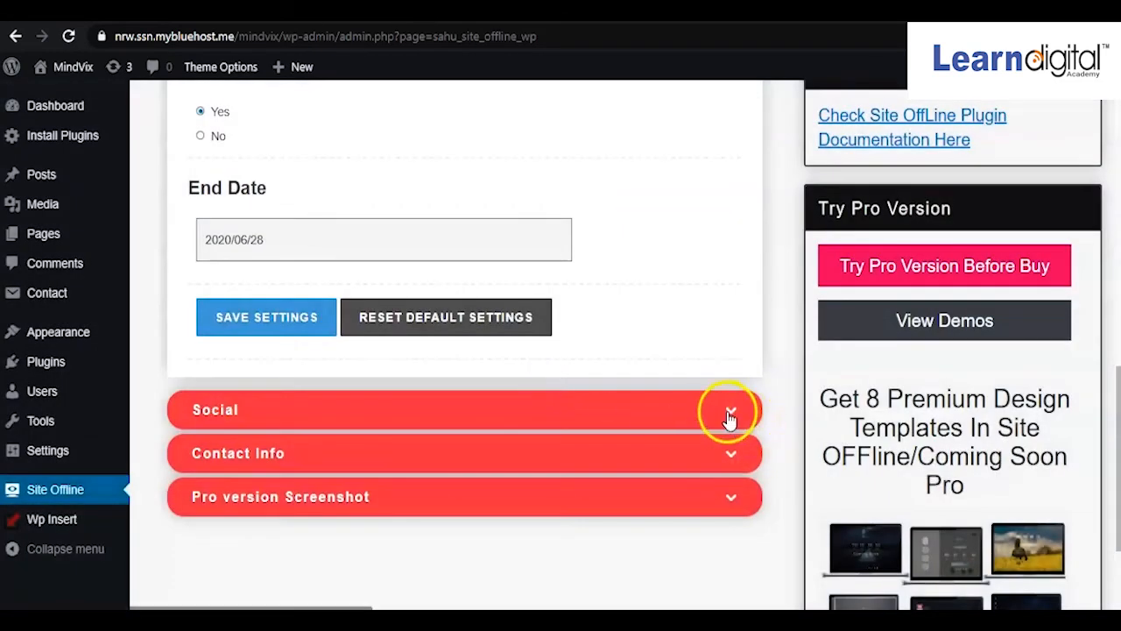
- Examine the Social section's Facebook, Twitter, LinkedIn and Instagram profile URL fields, and collapse the section
{"action": "left_click", "coordinate": [729, 412]}
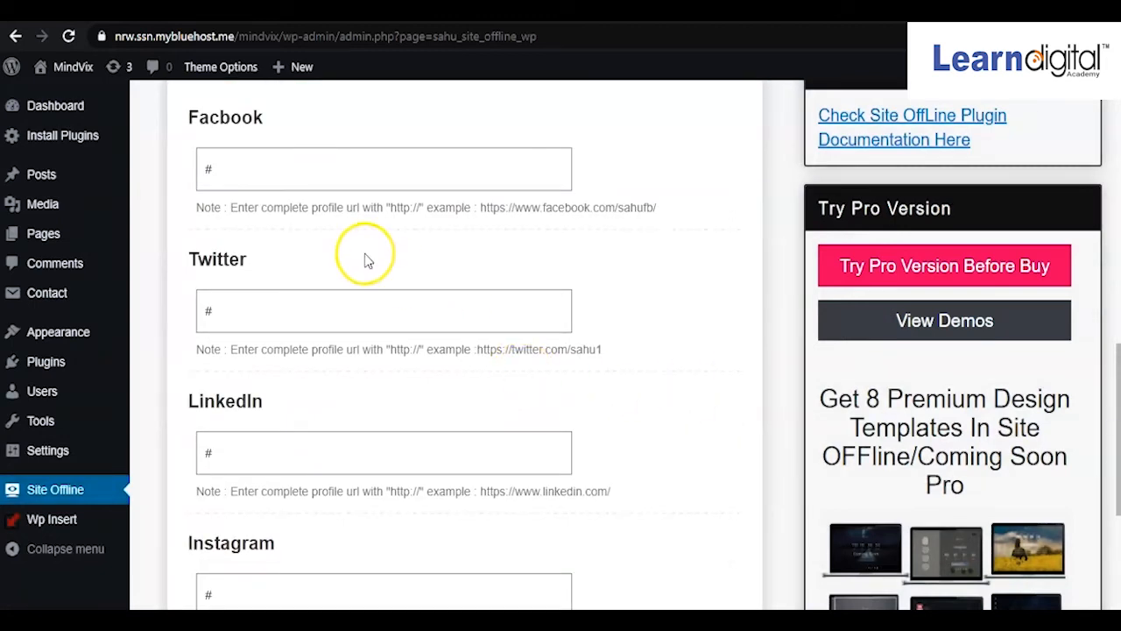
{"action": "scroll", "coordinate": [368, 260], "scroll_direction": "down", "scroll_amount": 1}
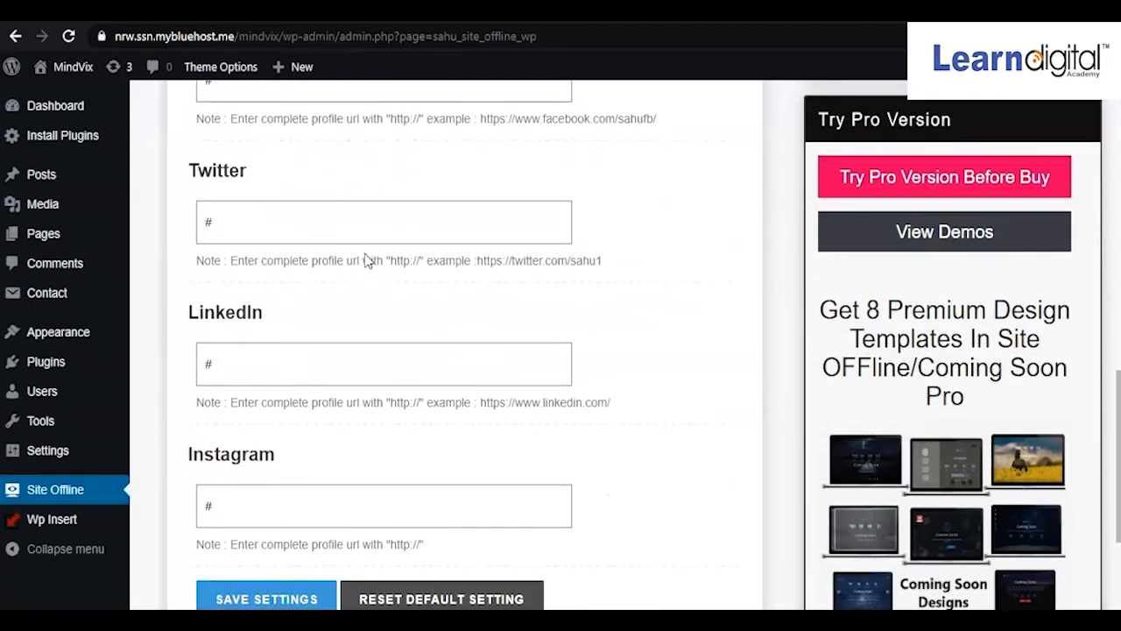
{"action": "scroll", "coordinate": [368, 259], "scroll_direction": "up", "scroll_amount": 3}
{"action": "left_click", "coordinate": [731, 205]}
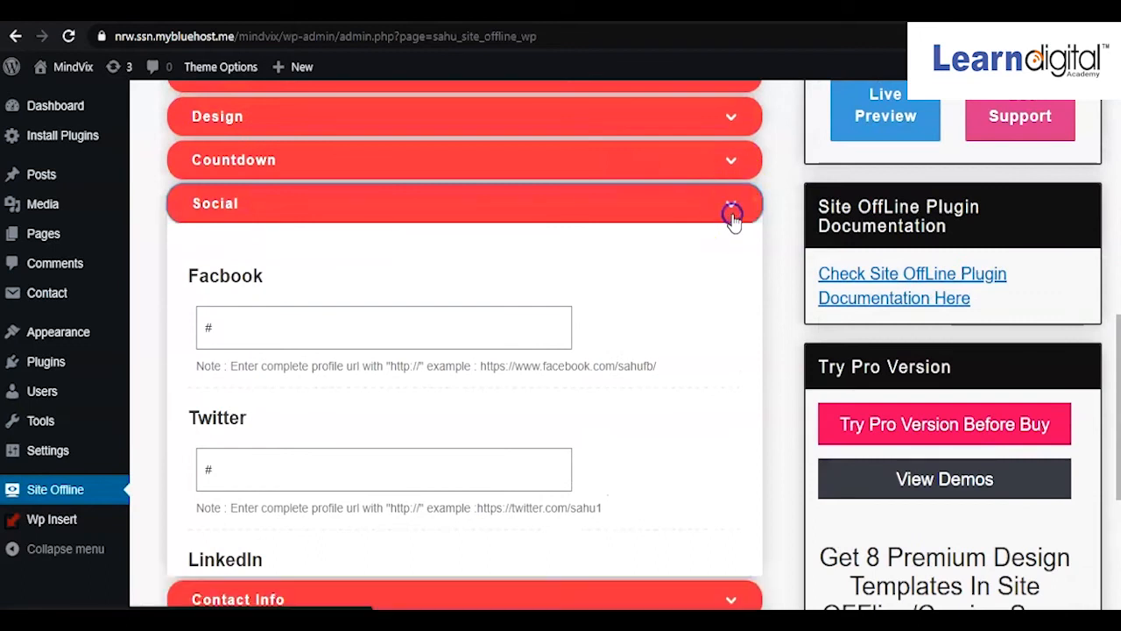
- Examine the Contact Info section's address, contact number and email address fields, and collapse the section
{"action": "left_click", "coordinate": [731, 249]}
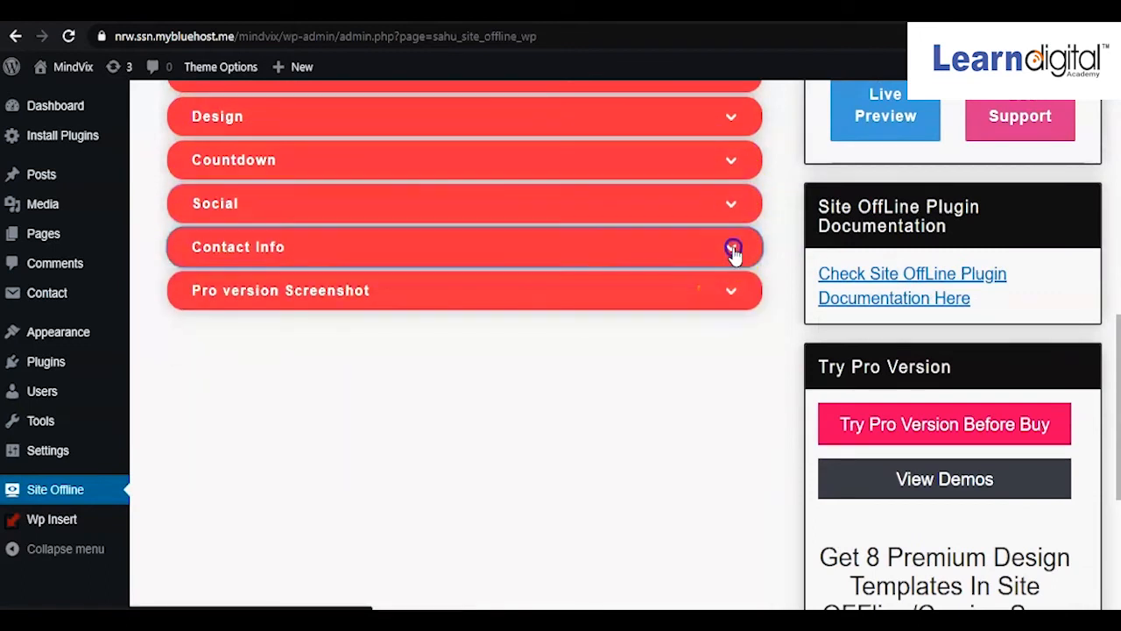
{"action": "scroll", "coordinate": [406, 441], "scroll_direction": "down", "scroll_amount": 2}
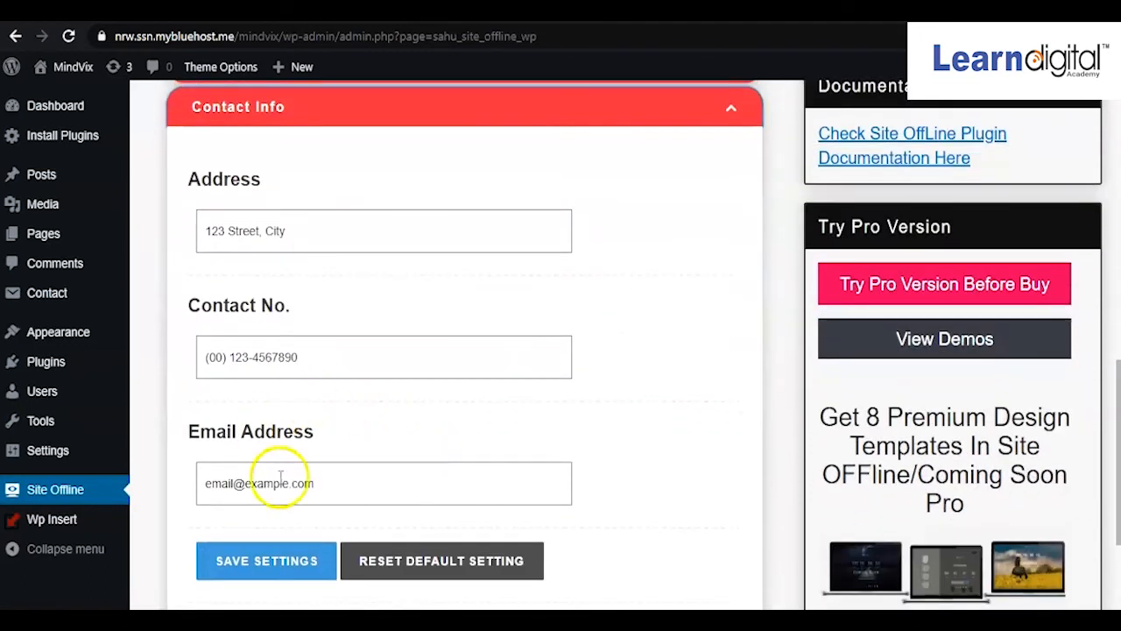
{"action": "scroll", "coordinate": [363, 446], "scroll_direction": "down", "scroll_amount": 2}
{"action": "scroll", "coordinate": [427, 402], "scroll_direction": "up", "scroll_amount": 5}
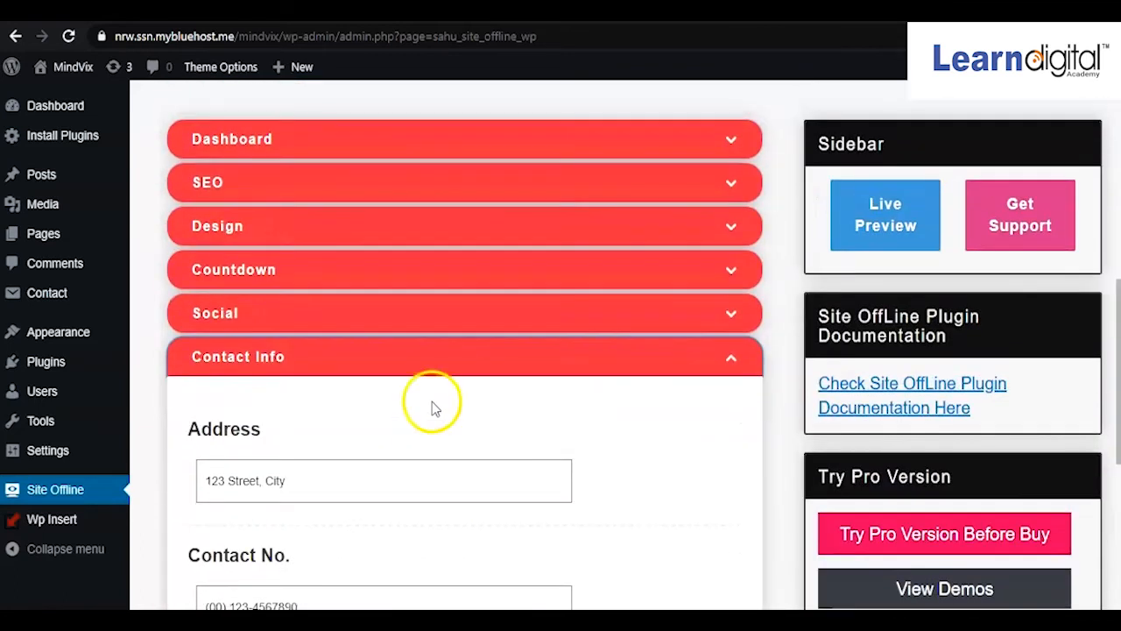
{"action": "left_click", "coordinate": [733, 359]}
- Expand the Dashboard section again and save its settings with Site Offline Mode enabled
{"action": "scroll", "coordinate": [566, 452], "scroll_direction": "up", "scroll_amount": 4}
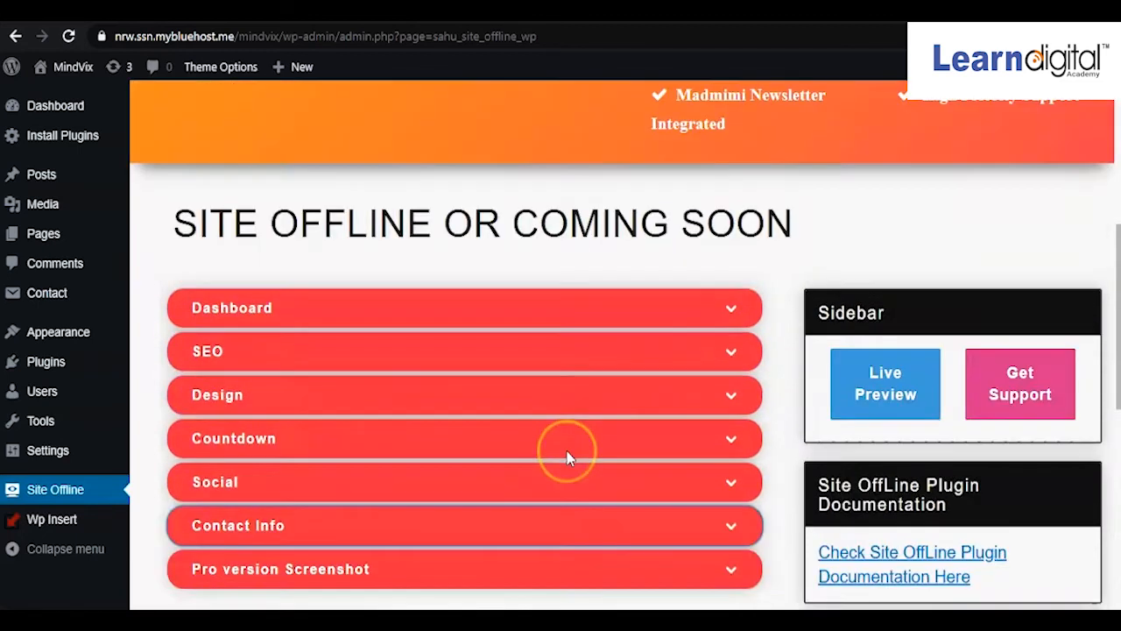
{"action": "scroll", "coordinate": [566, 457], "scroll_direction": "down", "scroll_amount": 10}
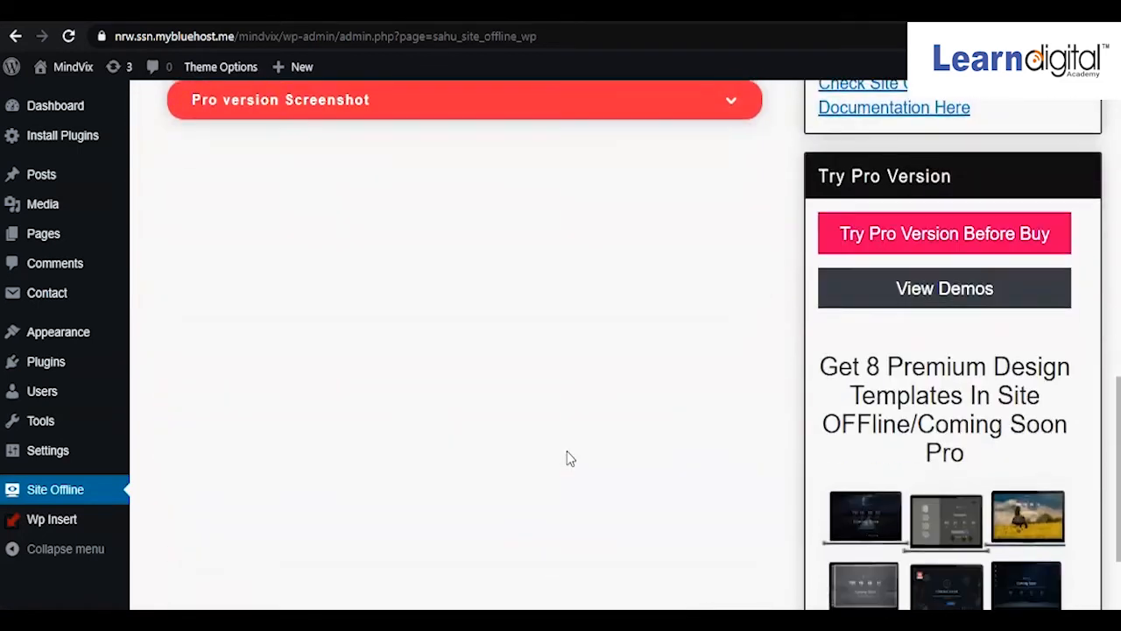
{"action": "scroll", "coordinate": [566, 457], "scroll_direction": "up", "scroll_amount": 8}
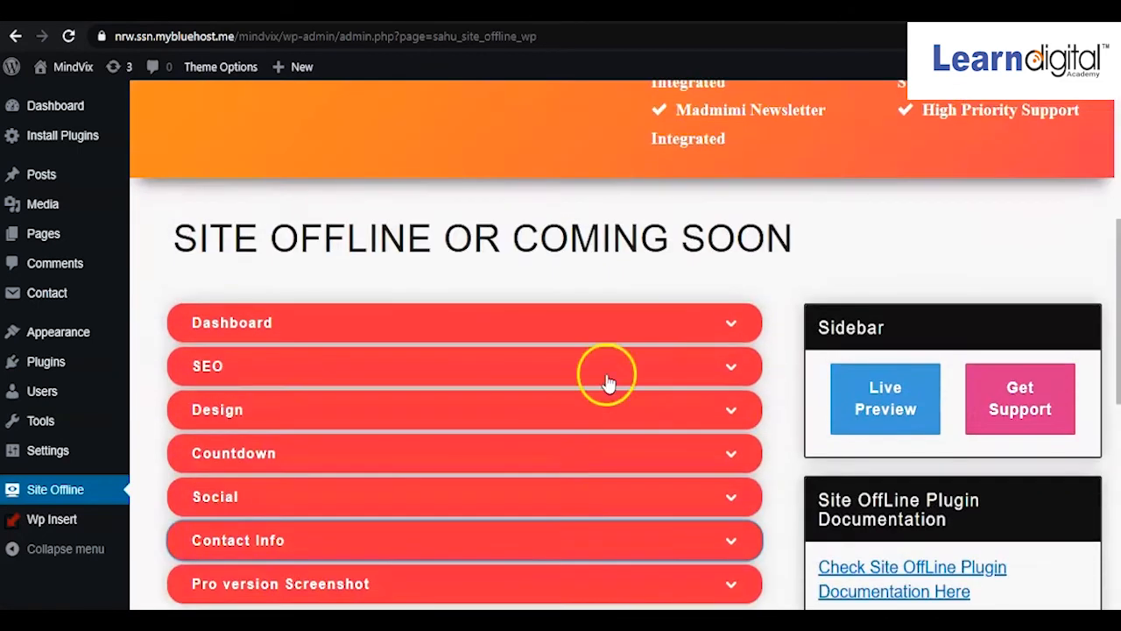
{"action": "left_click", "coordinate": [734, 326]}
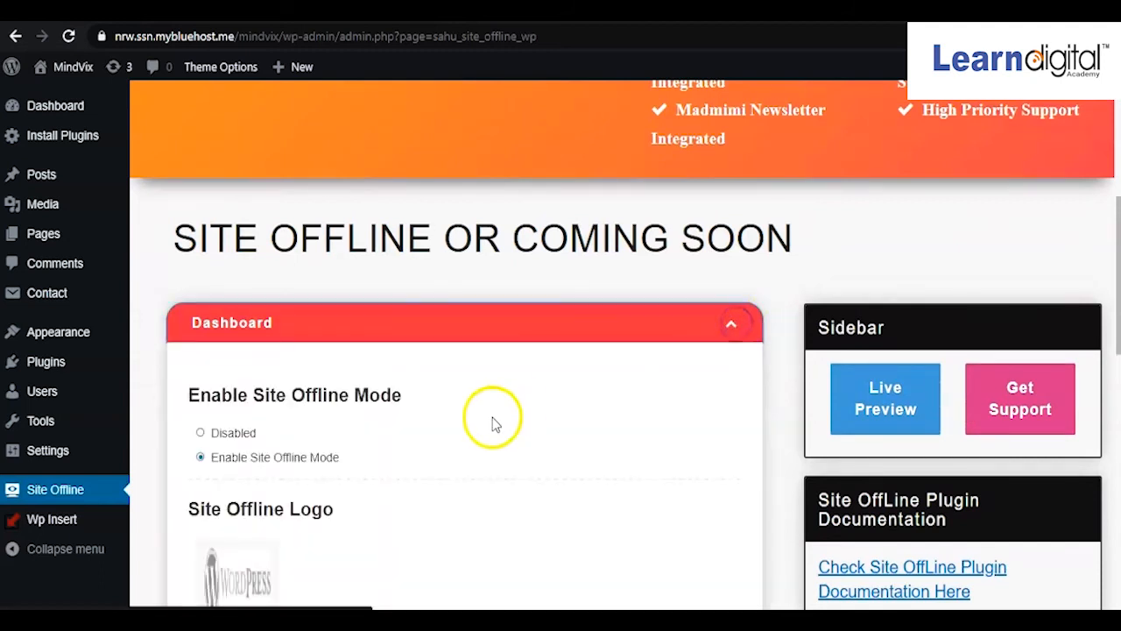
{"action": "scroll", "coordinate": [493, 420], "scroll_direction": "down", "scroll_amount": 6}
{"action": "scroll", "coordinate": [493, 421], "scroll_direction": "down", "scroll_amount": 3}
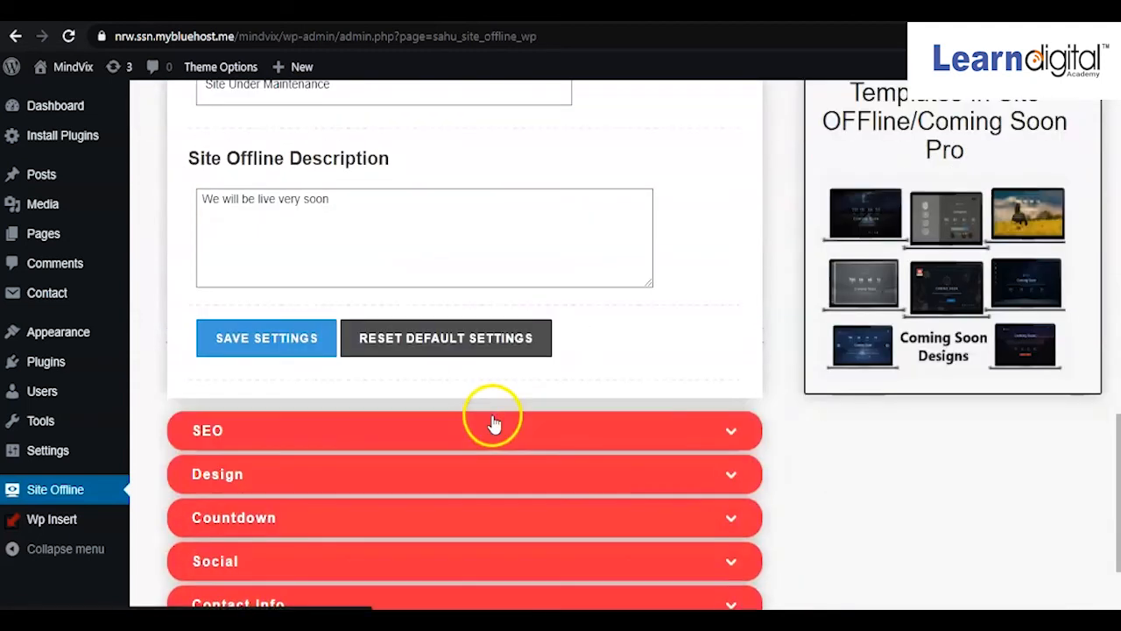
{"action": "left_click", "coordinate": [263, 344]}
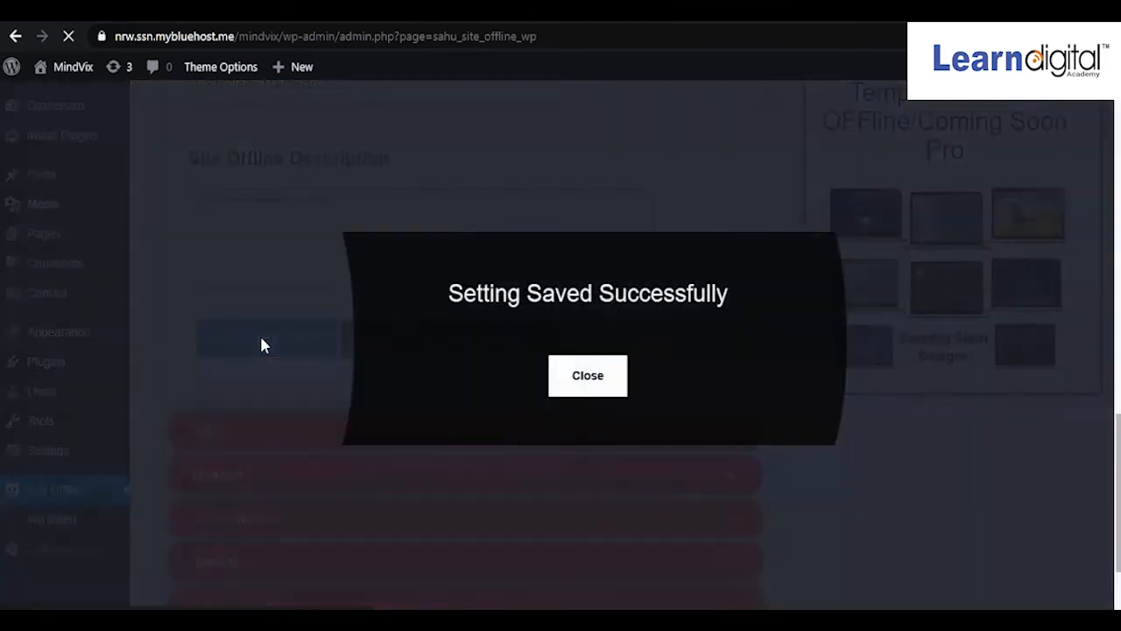
{"action": "left_click", "coordinate": [540, 393]}
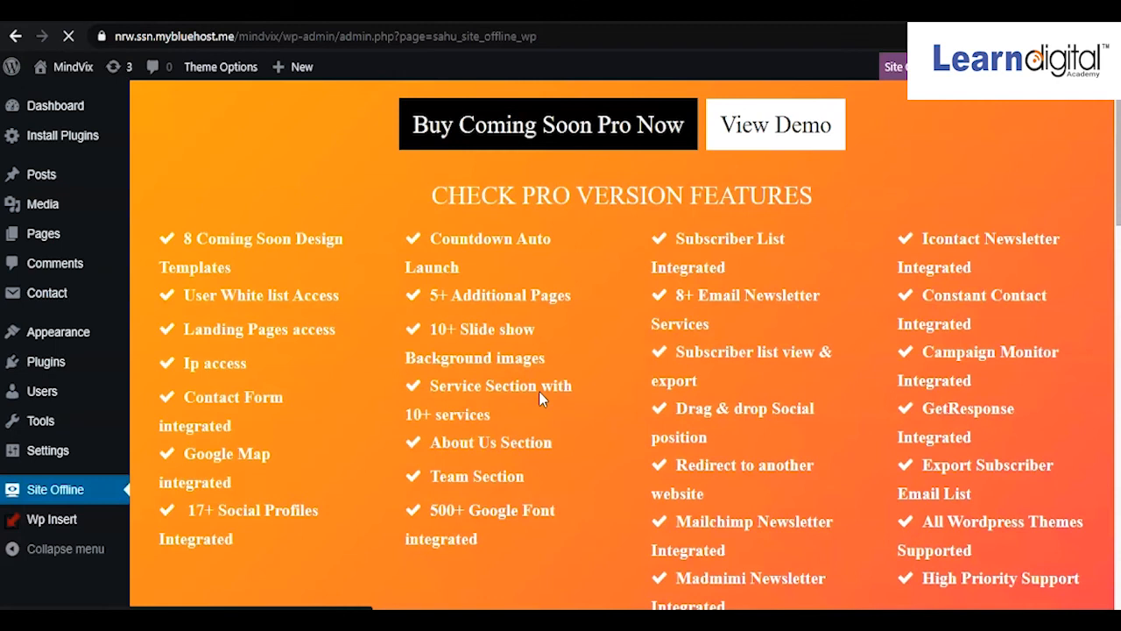
- Load nrw.ssn.mybluehost.me/mindvix/ in another browser window and examine the maintenance page's headline, description, countdown, contact details and social links
{"action": "left_click", "coordinate": [263, 488]}
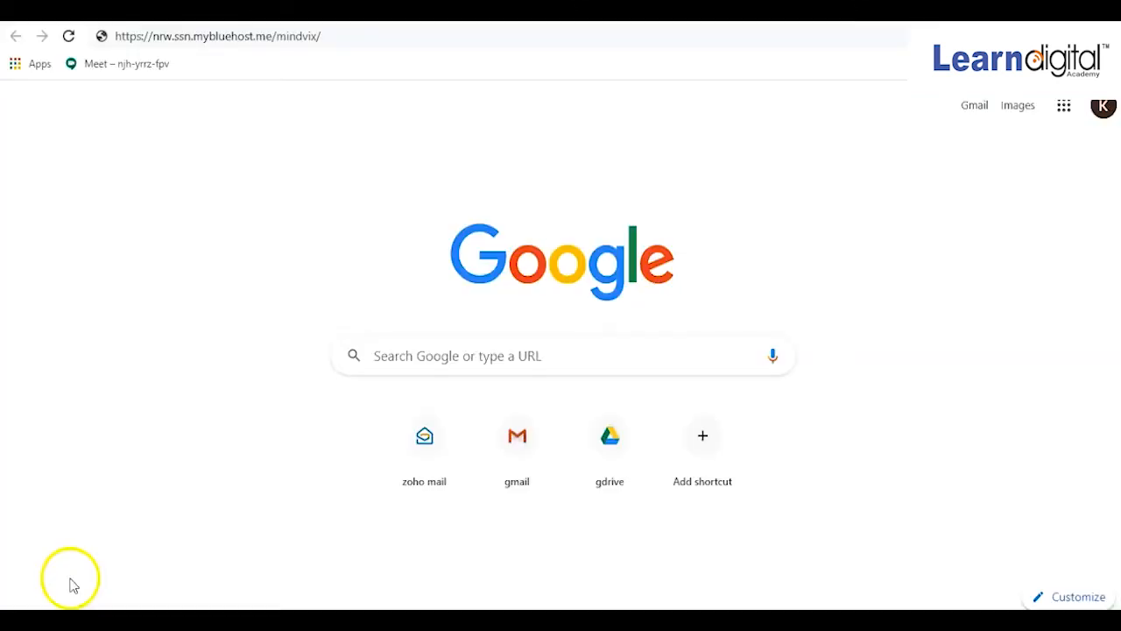
{"action": "left_click", "coordinate": [356, 38]}
{"action": "key", "text": "Return"}
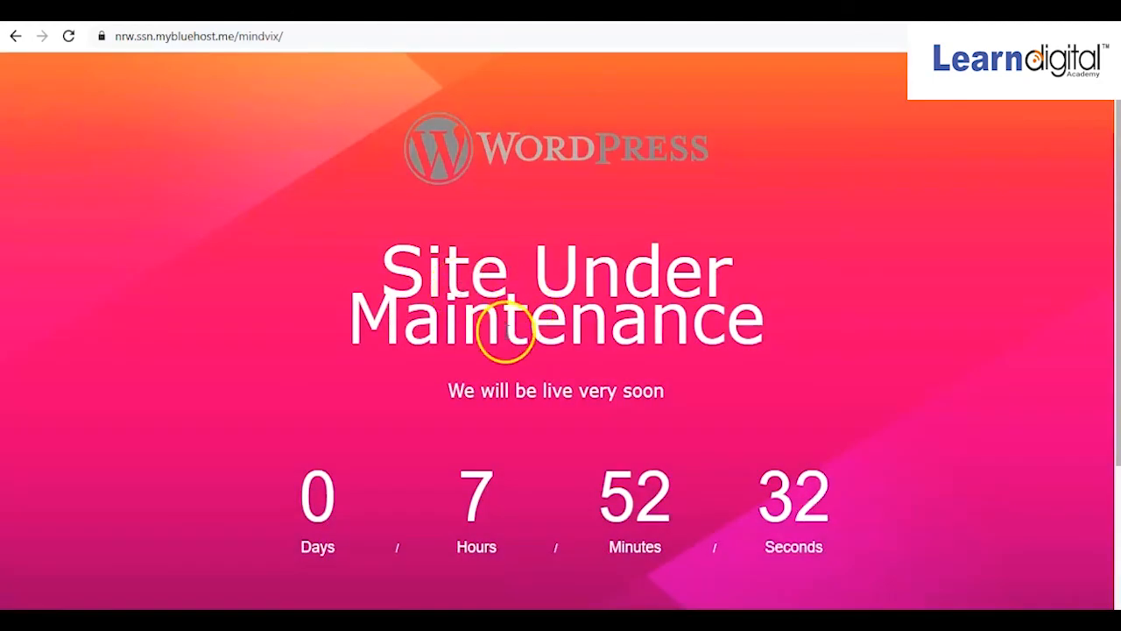
{"action": "scroll", "coordinate": [496, 350], "scroll_direction": "down", "scroll_amount": 2}
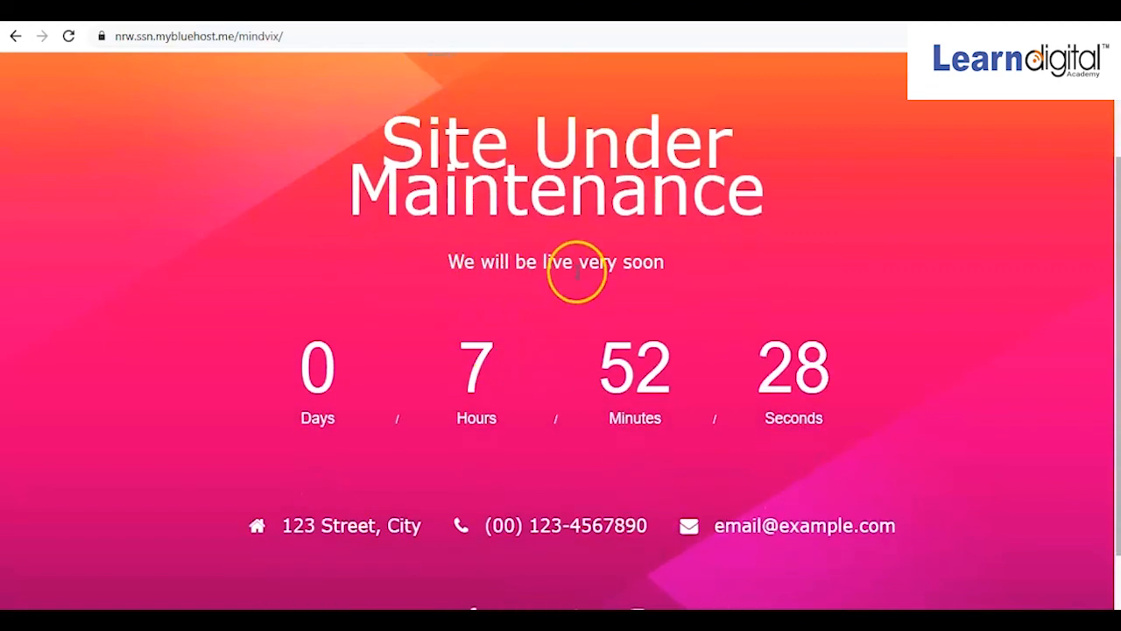
{"action": "scroll", "coordinate": [577, 272], "scroll_direction": "down", "scroll_amount": 1}
{"action": "scroll", "coordinate": [578, 272], "scroll_direction": "down", "scroll_amount": 1}
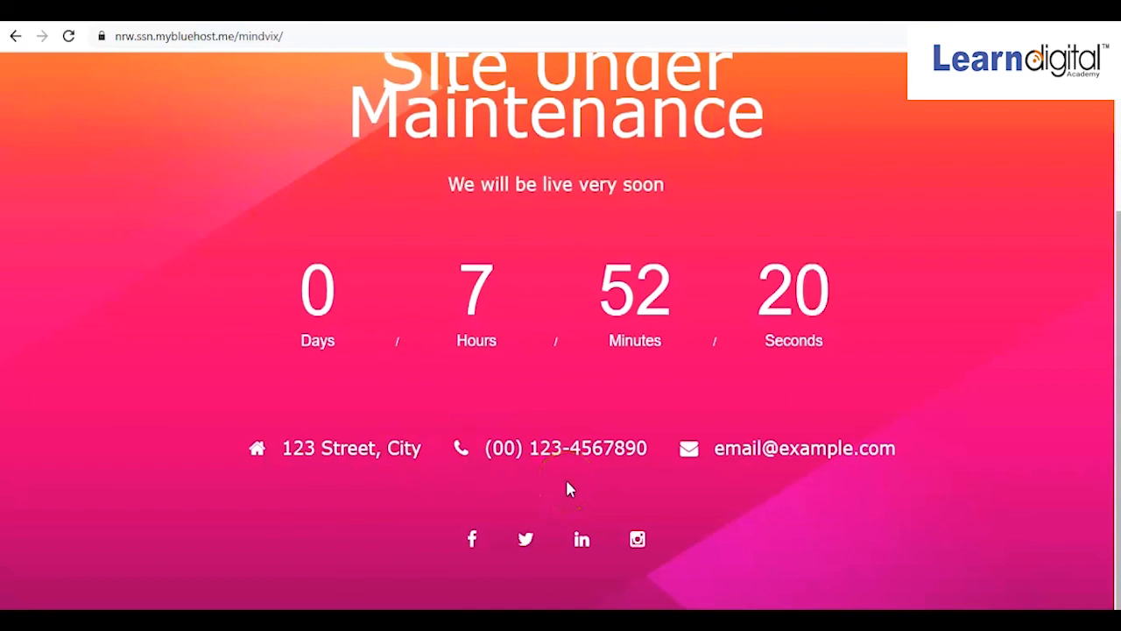
{"action": "scroll", "coordinate": [566, 482], "scroll_direction": "up", "scroll_amount": 3}
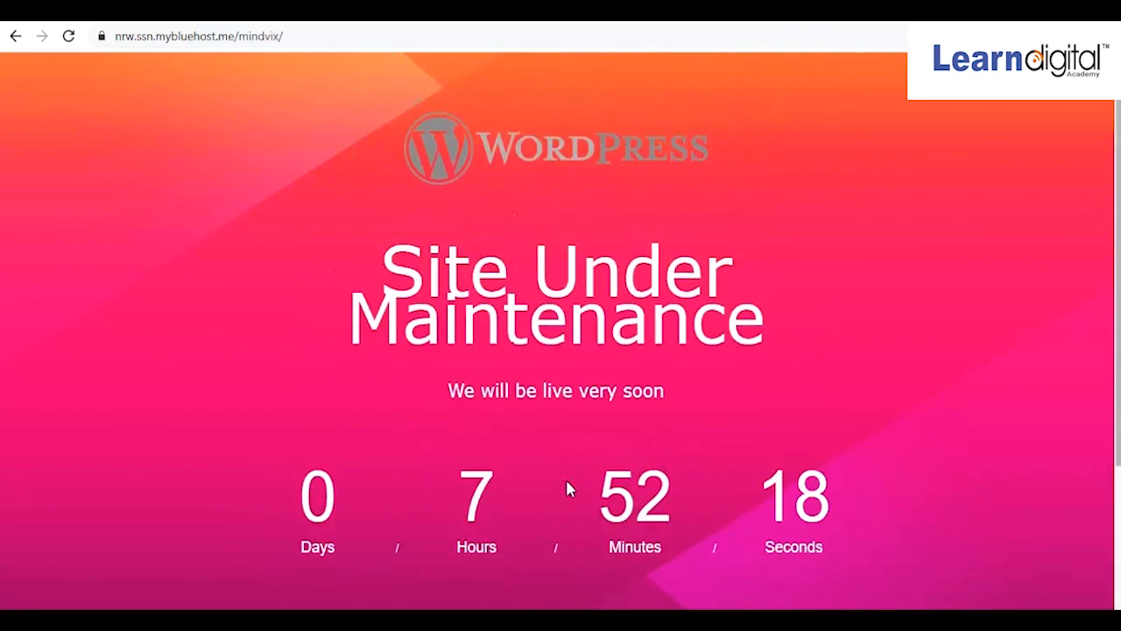